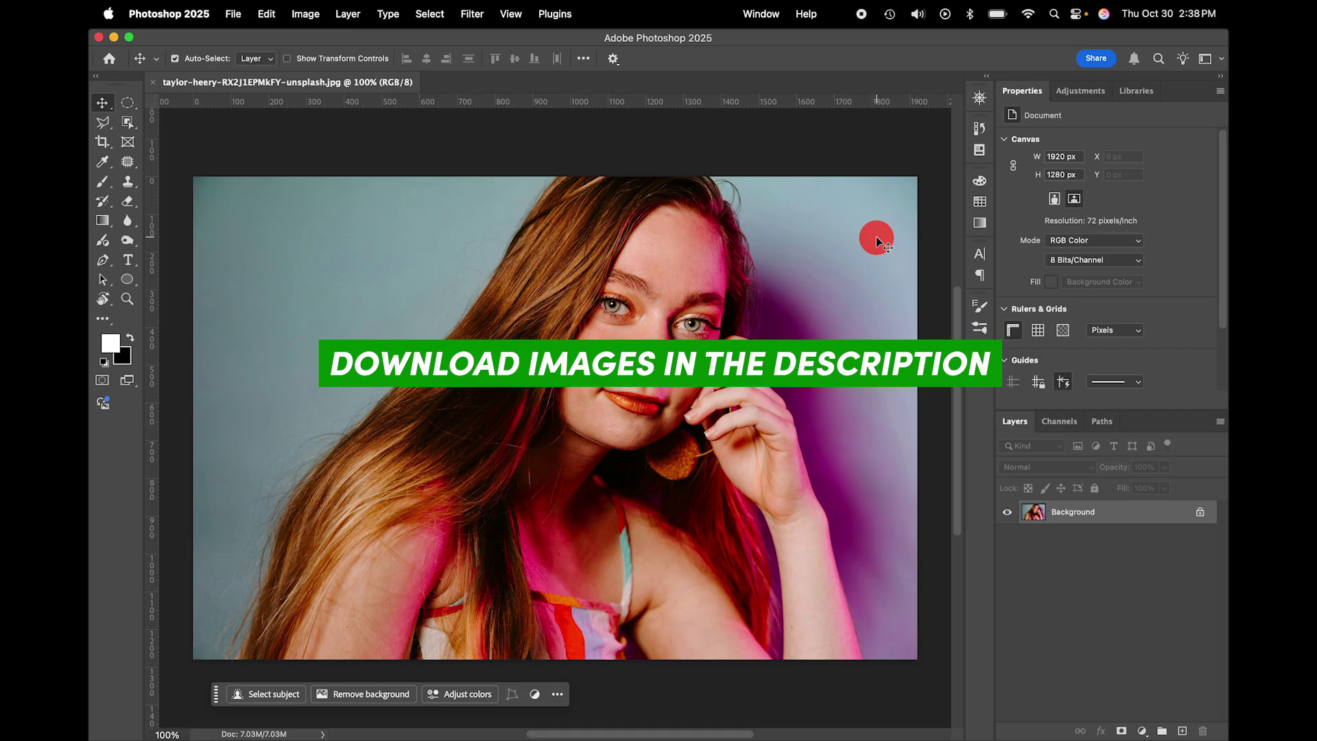
scroll(816, 272, up, 5)
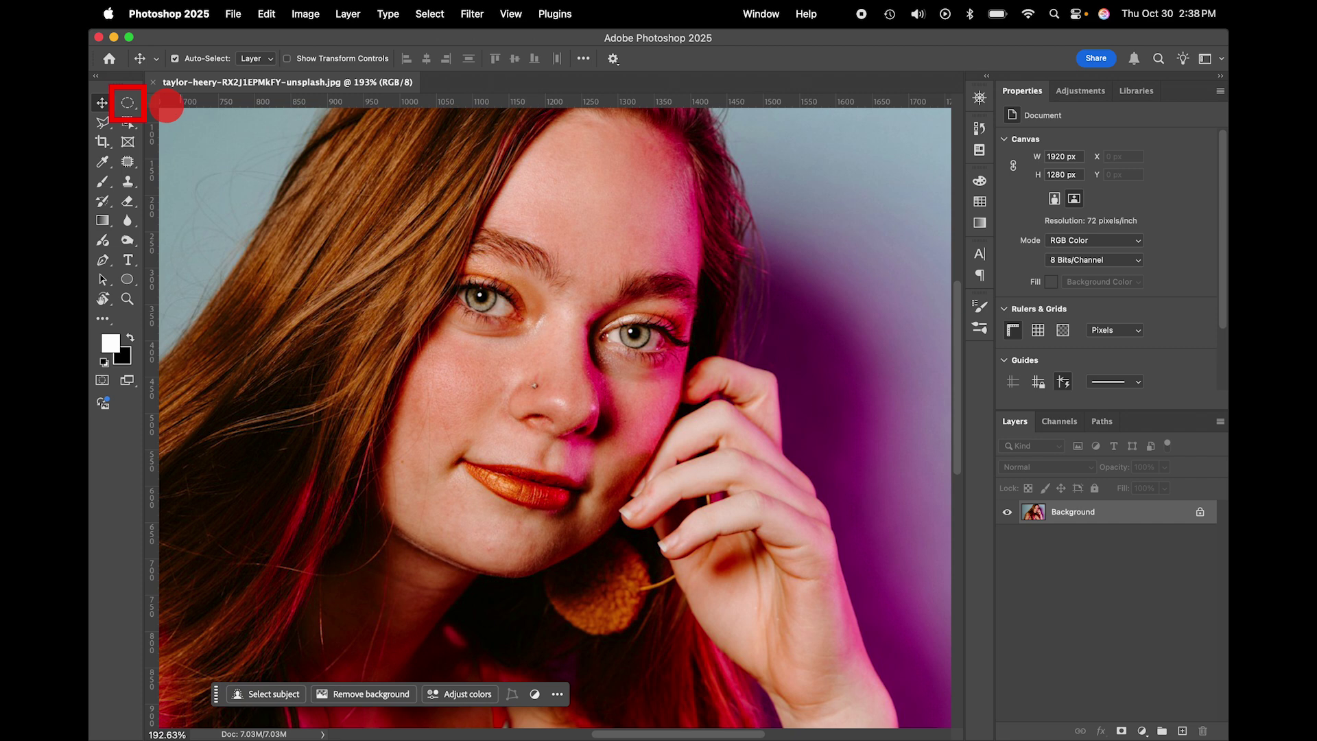
Step: Draw a 2 px feathered circular marquee around the left eye's iris, starting from the pupil
click(128, 102)
scroll(474, 289, up, 5)
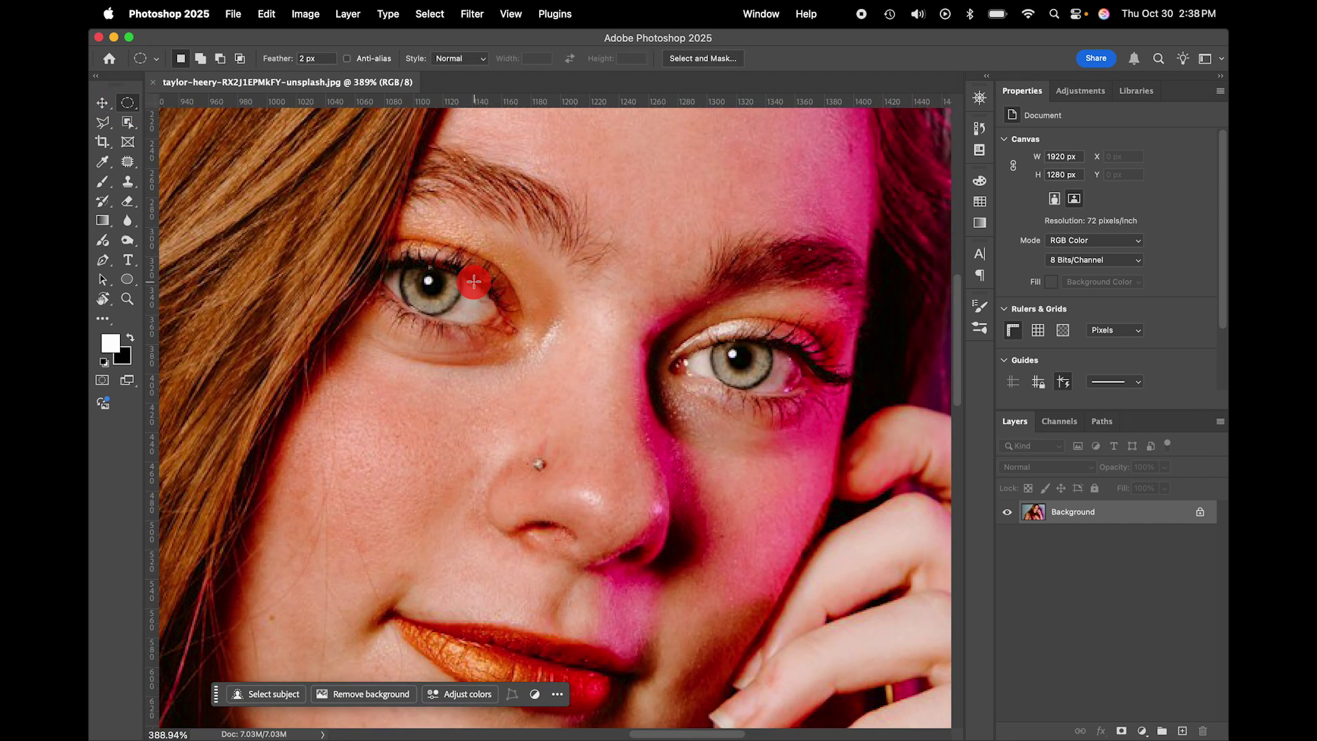
scroll(474, 282, up, 2)
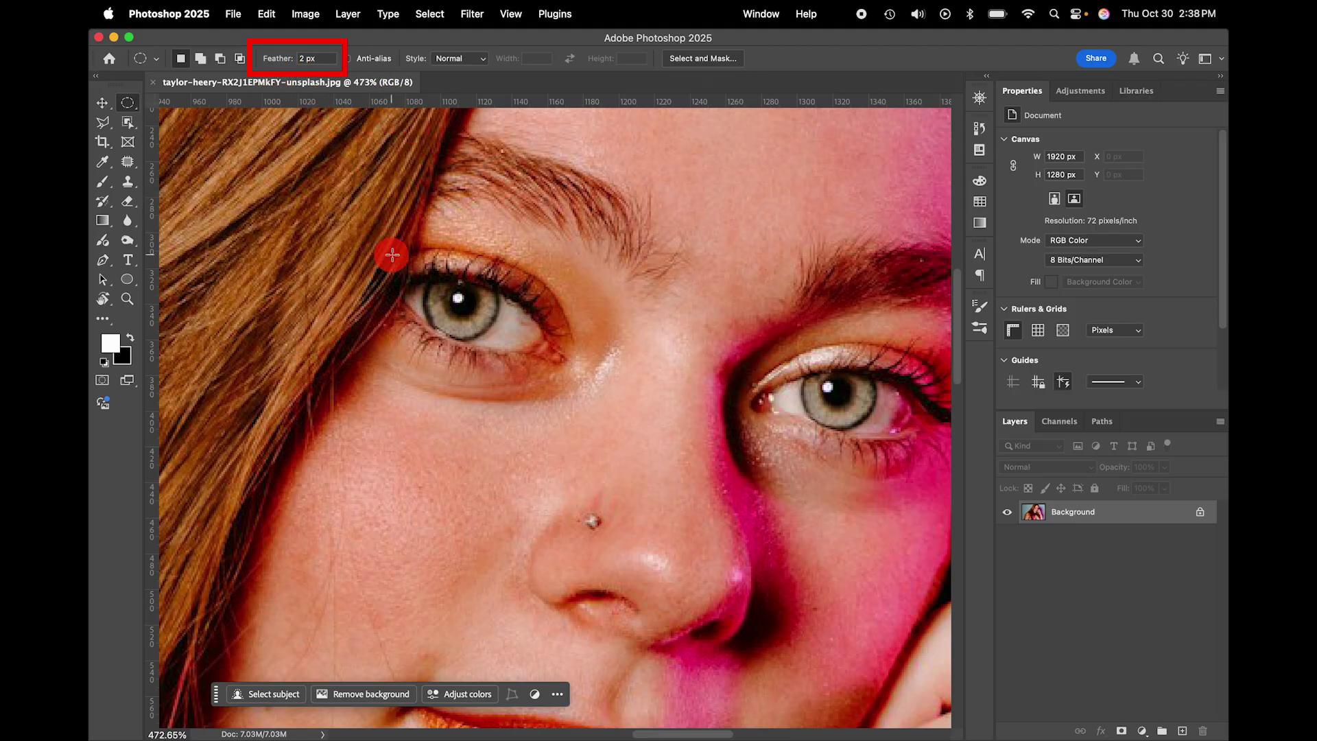
scroll(462, 302, up, 3)
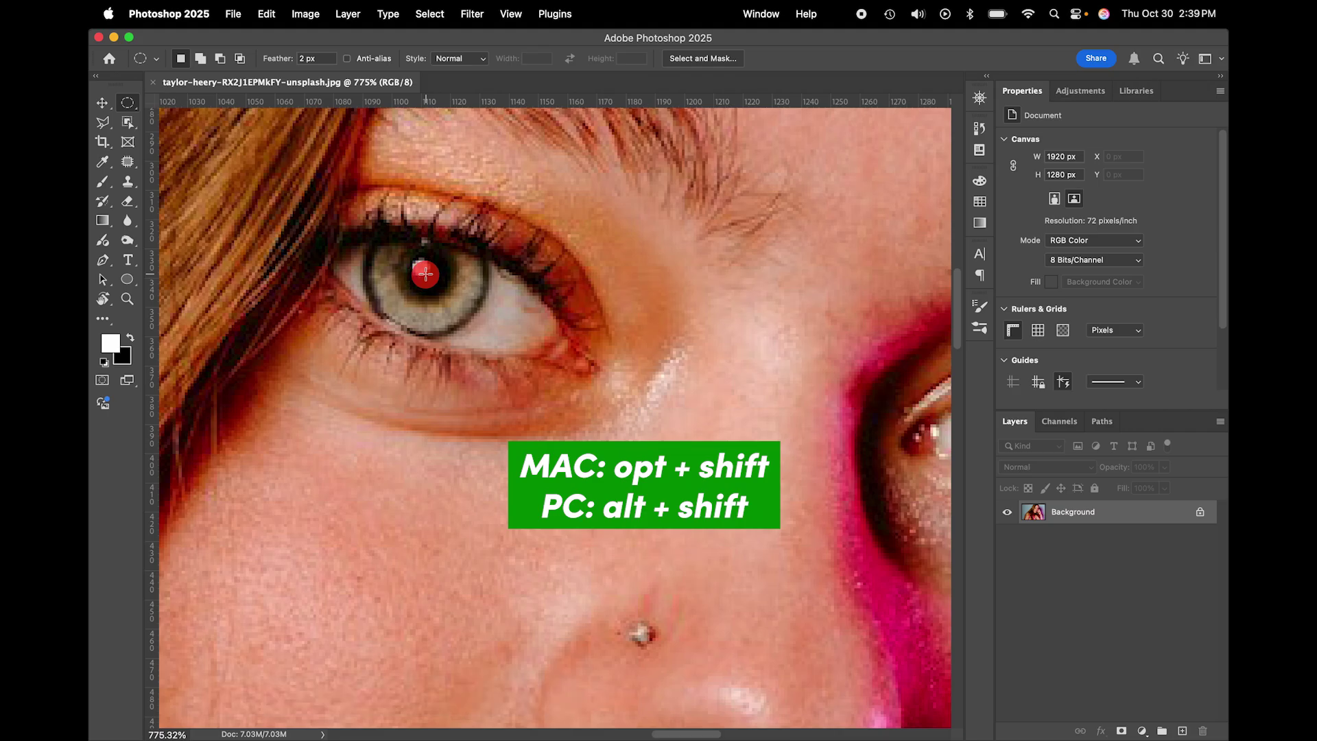
drag(425, 273, 491, 214)
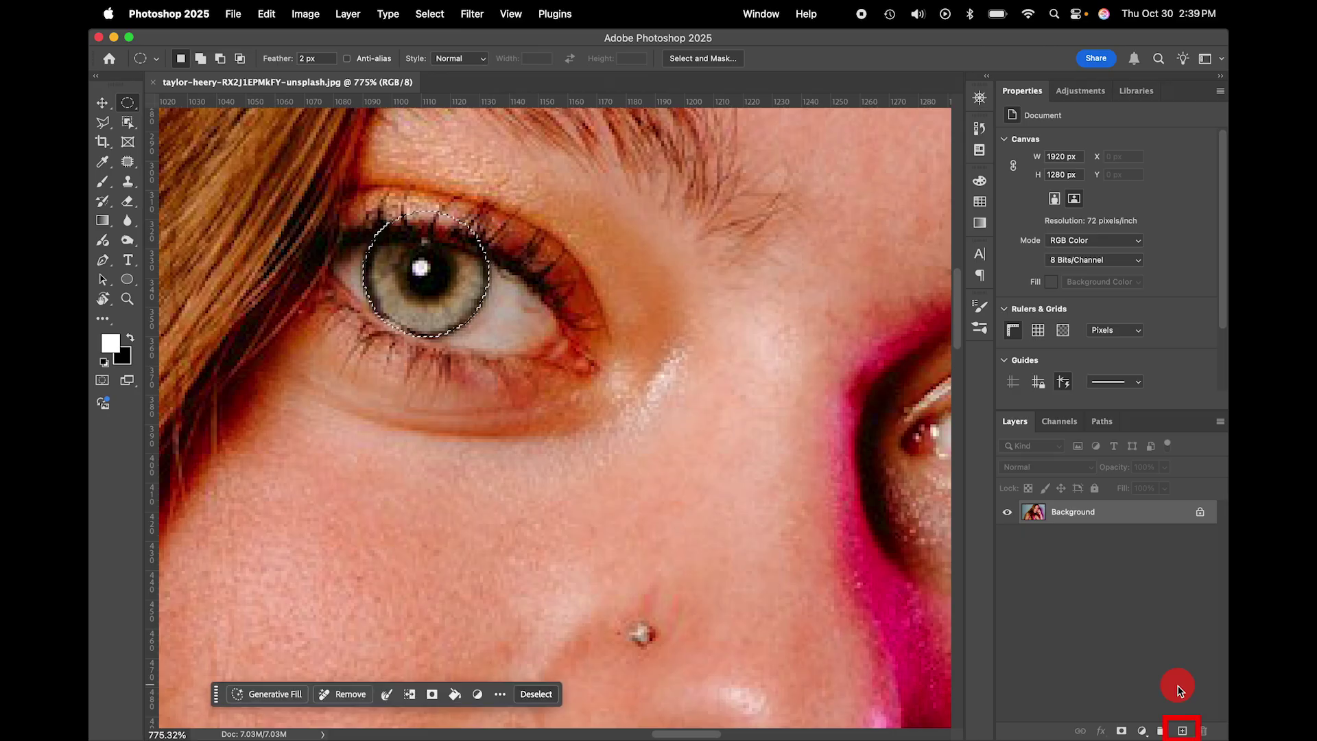
Step: Add a new empty layer and set the Gradient tool to Radial with the Blues purple-teal preset
click(1182, 730)
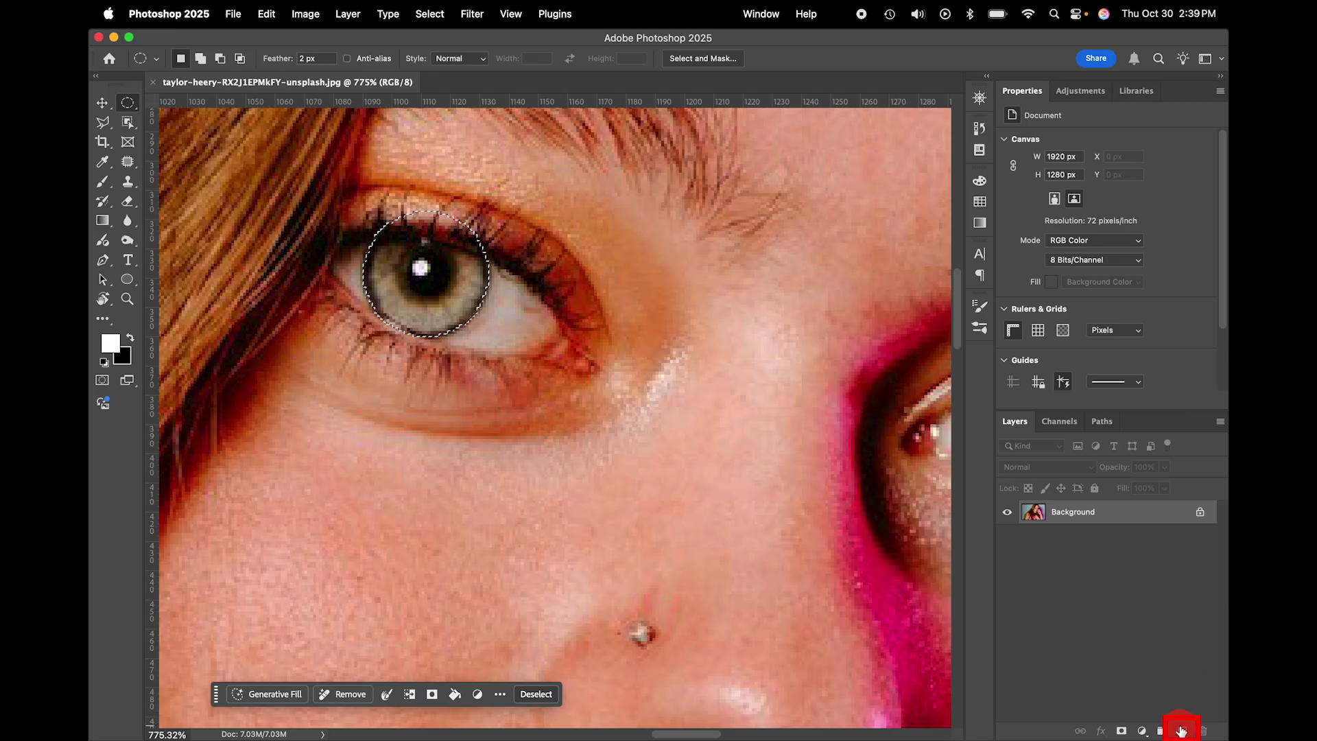
click(105, 223)
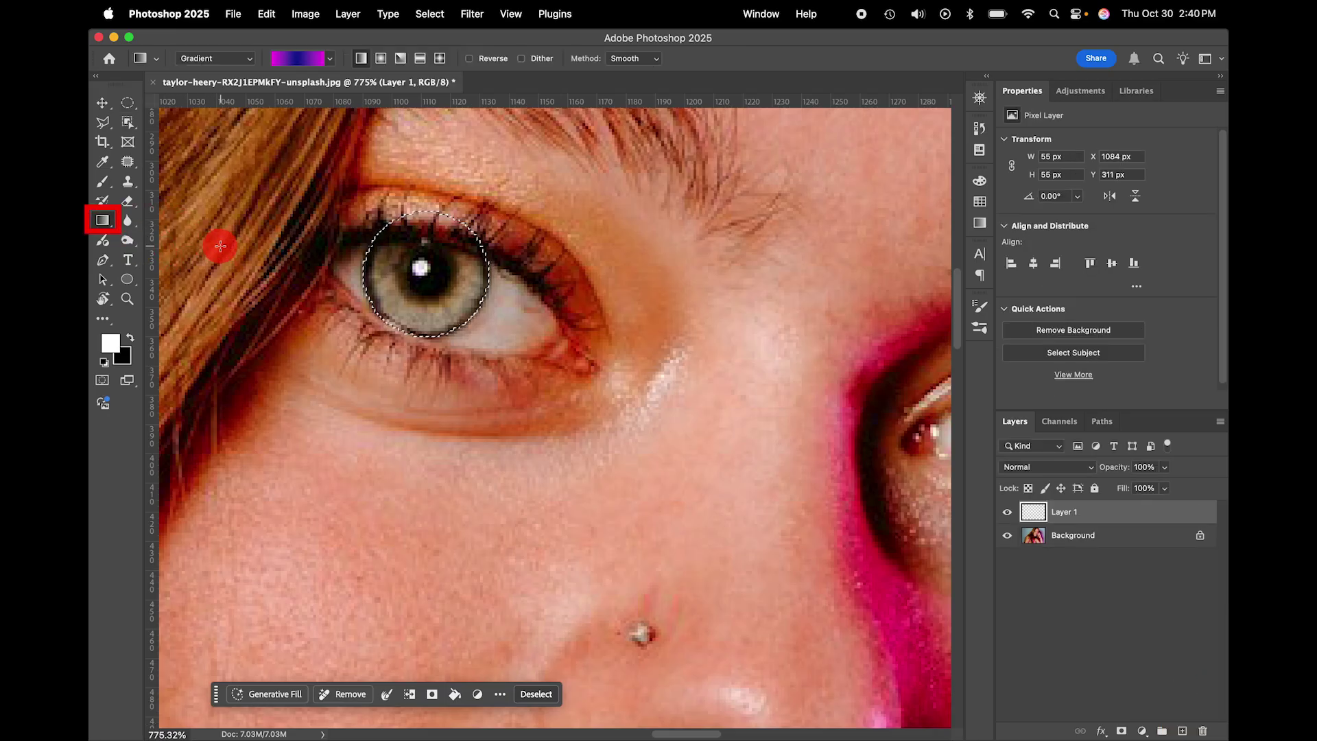
click(381, 59)
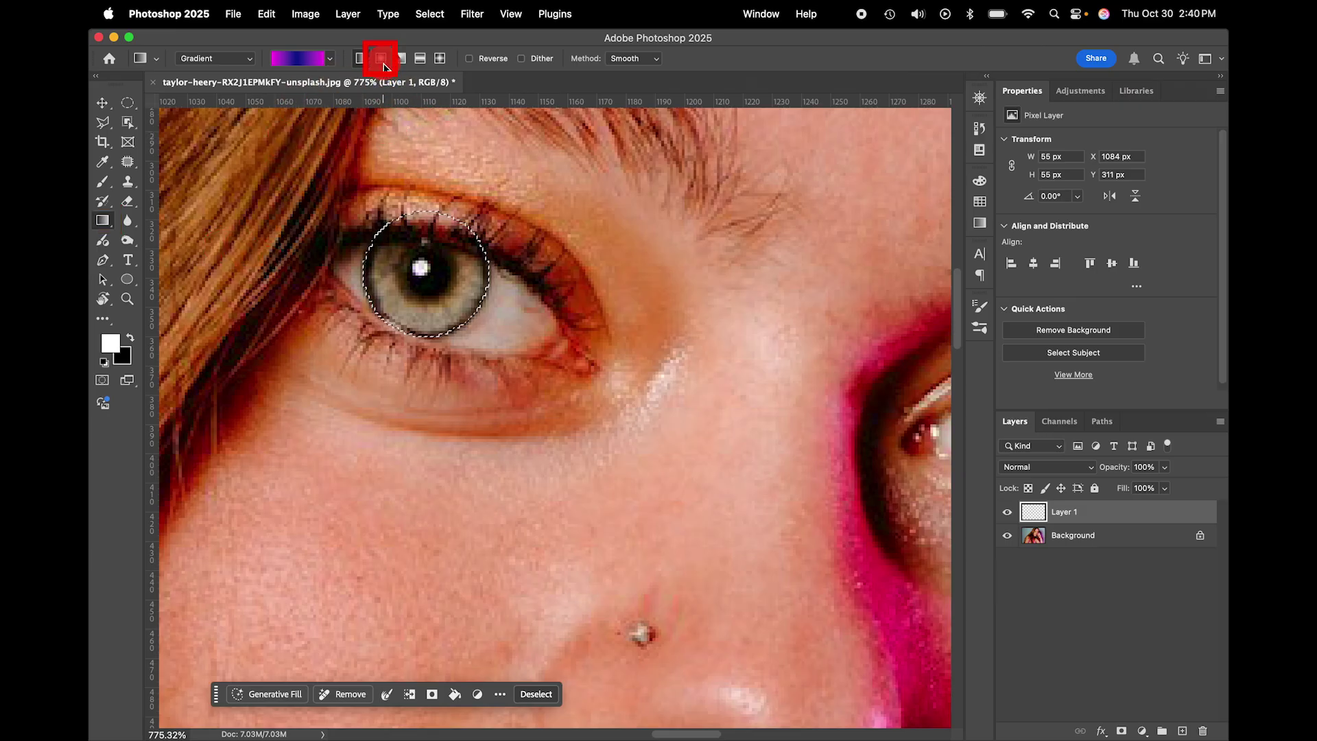
click(330, 59)
scroll(278, 107, up, 5)
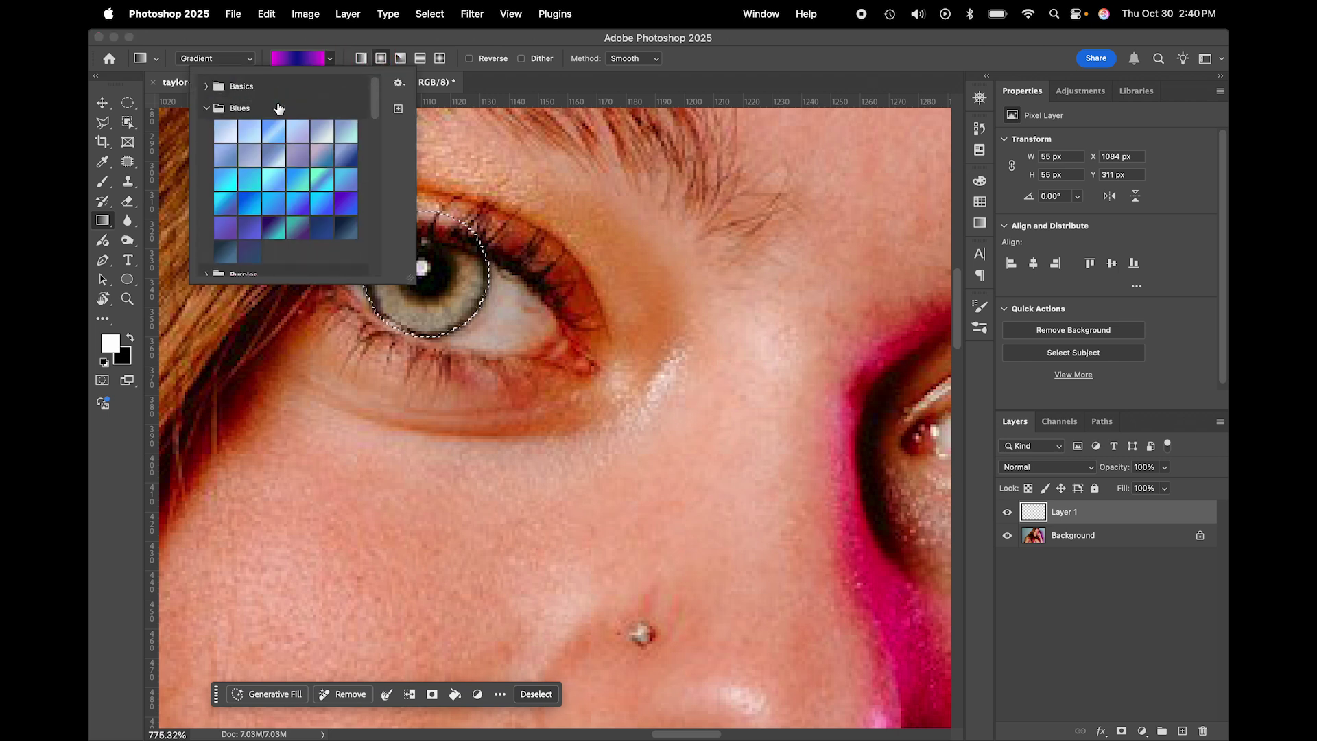
click(220, 110)
scroll(303, 141, down, 1)
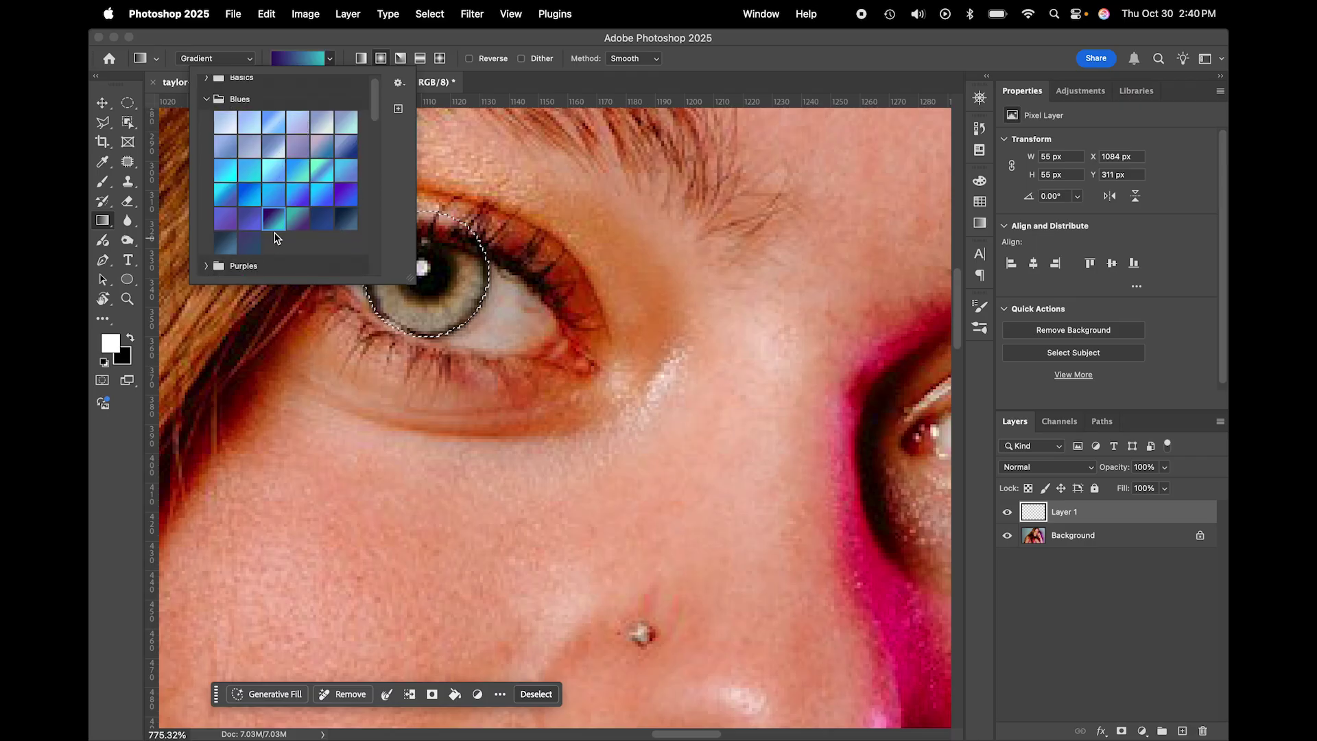
click(272, 217)
click(298, 54)
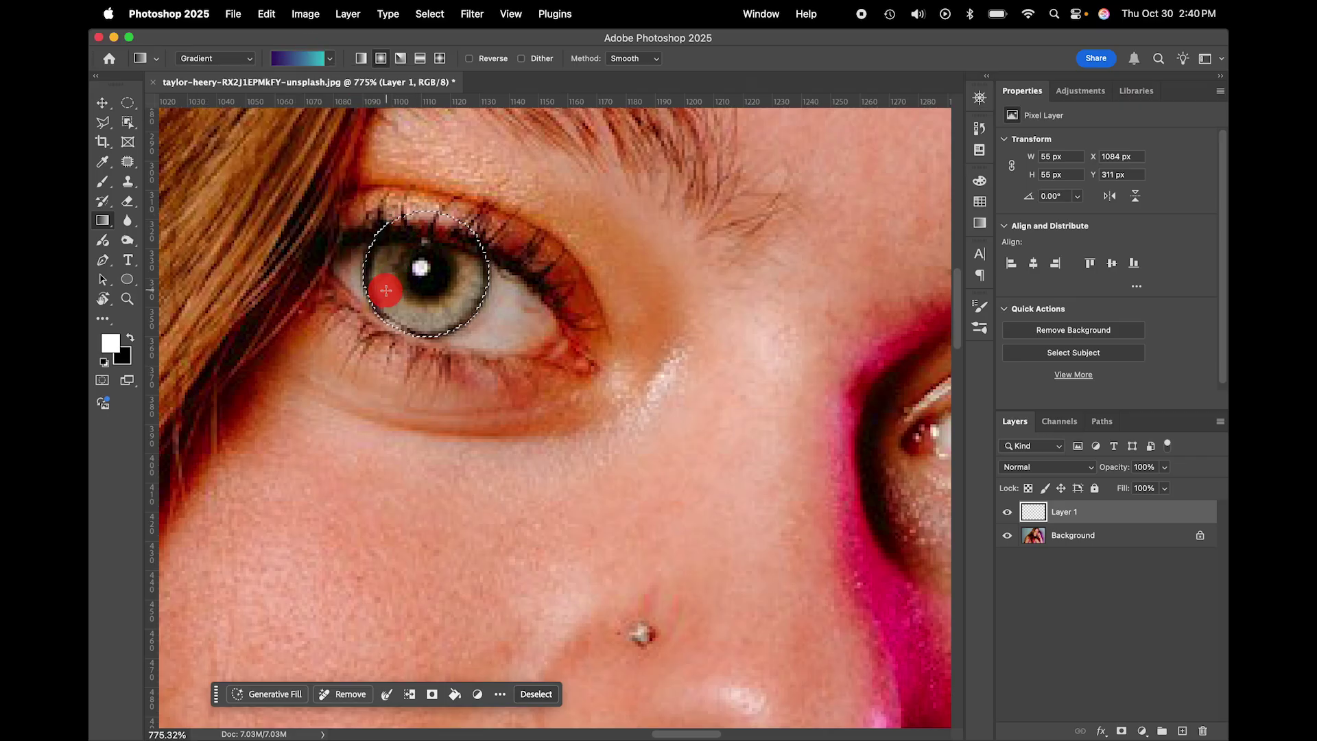
Step: Drag a radial gradient from the pupil, recentre it, reverse it, and pull its midpoint inward
drag(422, 273, 481, 250)
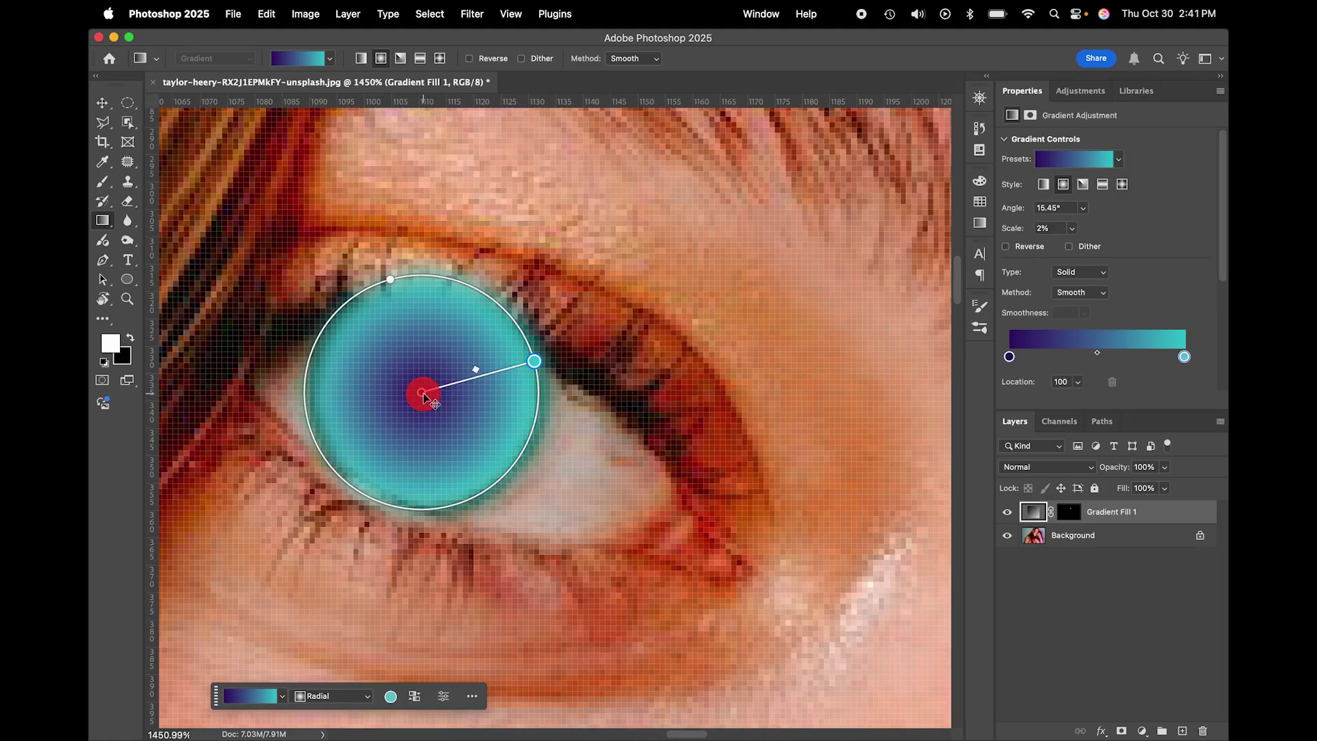
mouse_move(424, 393)
mouse_down()
mouse_move(426, 407)
mouse_move(431, 394)
mouse_up()
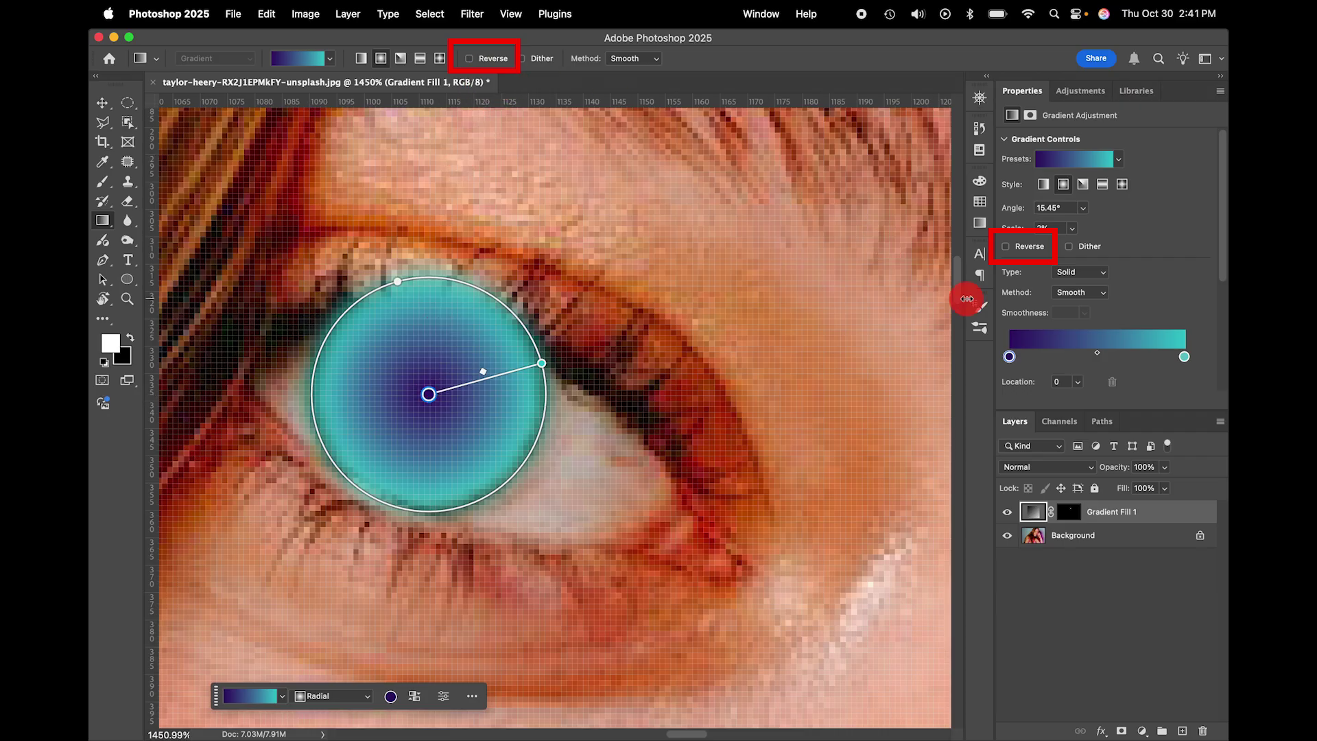
click(1007, 247)
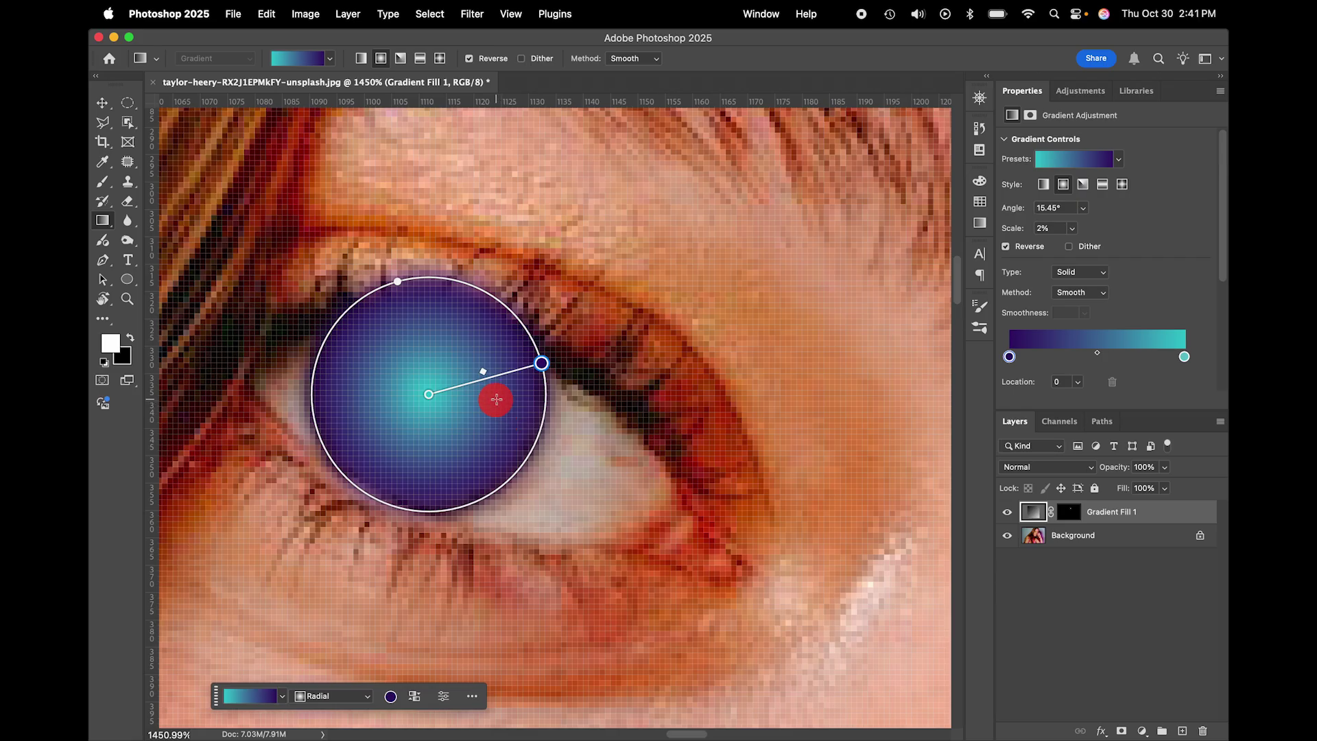
scroll(496, 400, up, 5)
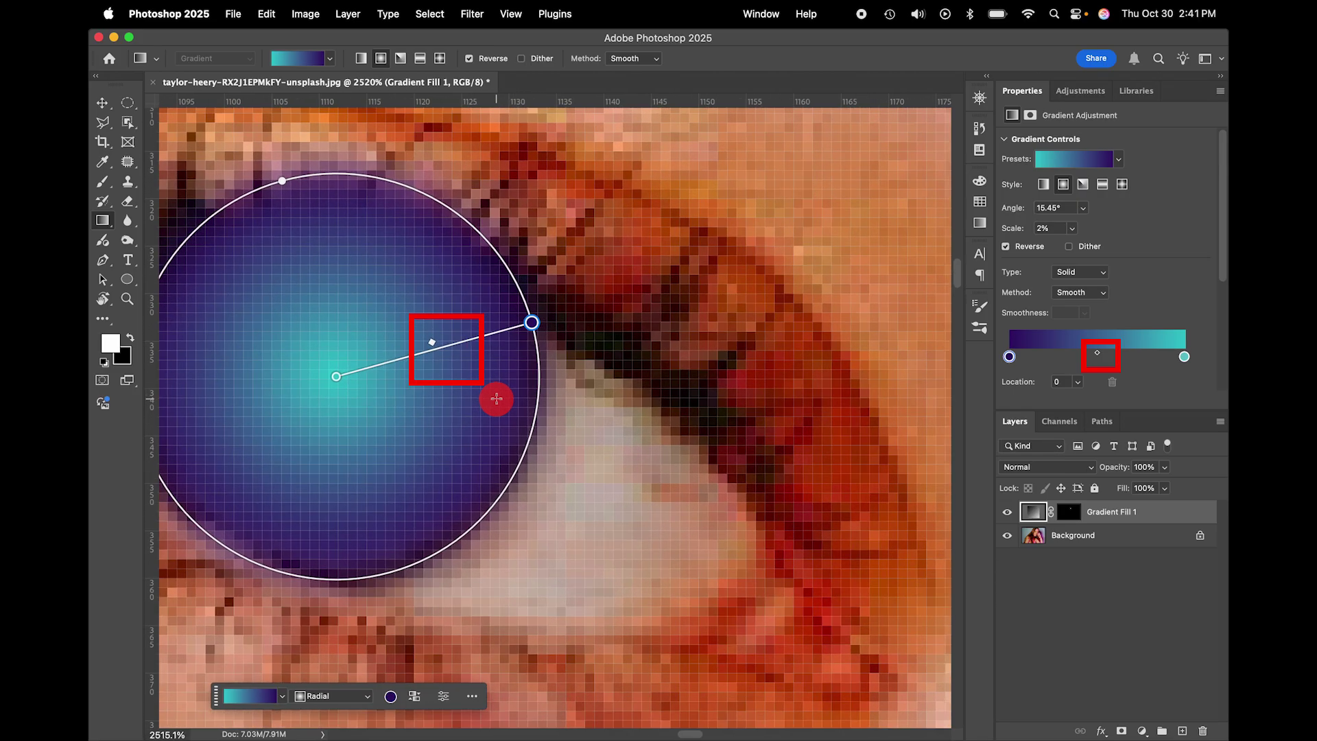
click(432, 345)
drag(432, 343, 459, 333)
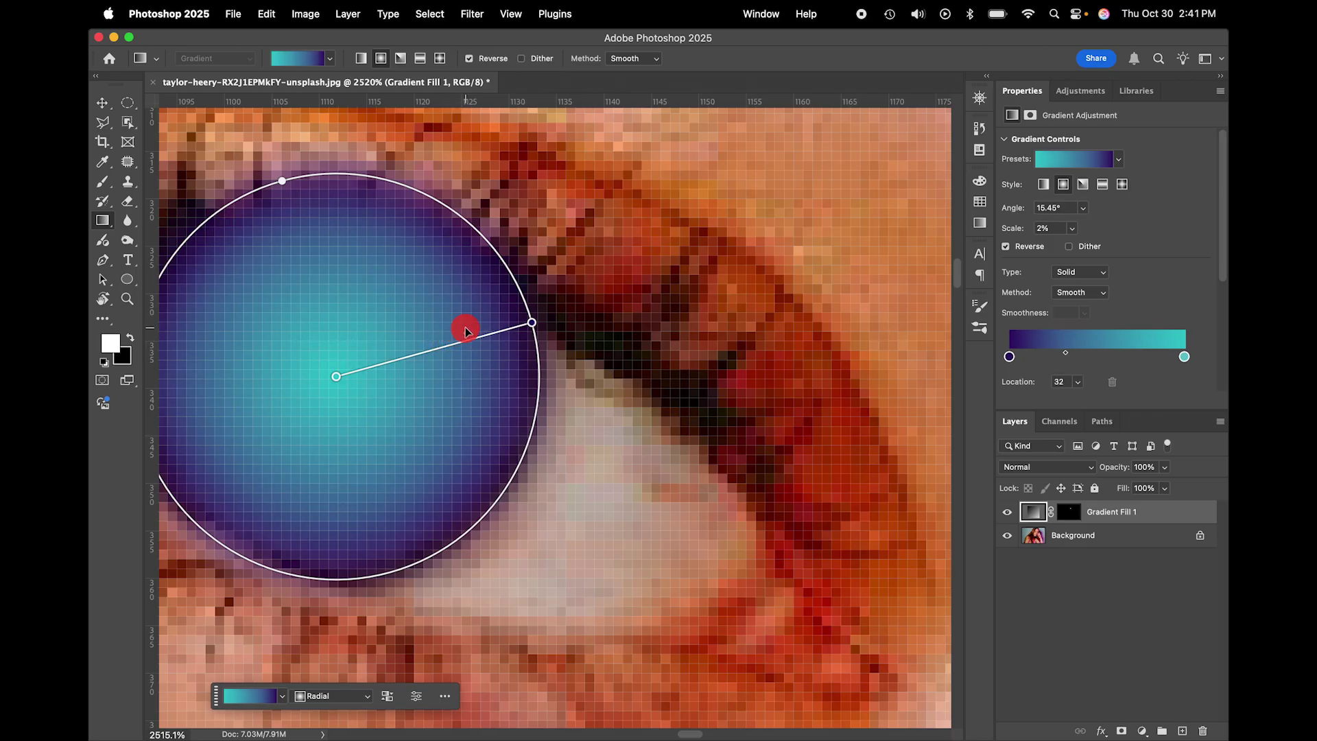
scroll(434, 448, down, 2)
scroll(432, 448, down, 2)
scroll(433, 447, down, 2)
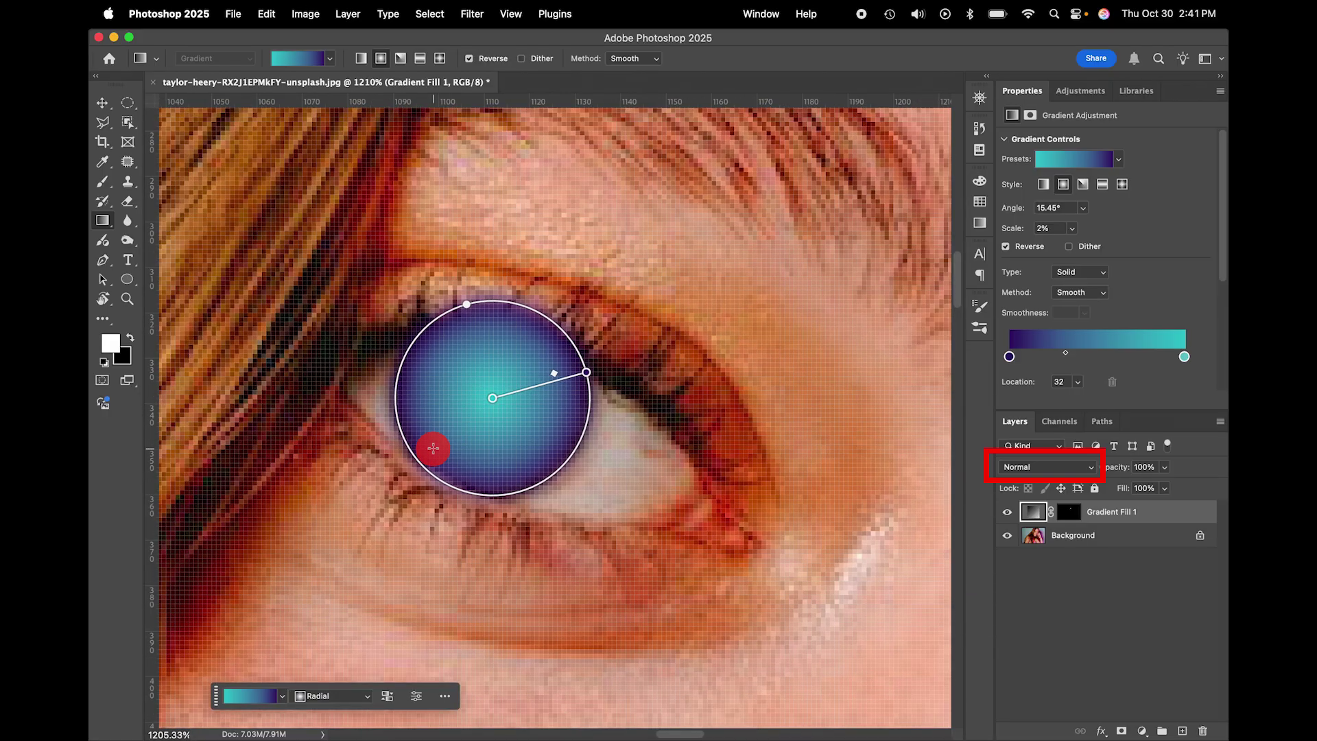
scroll(433, 447, down, 2)
scroll(433, 448, down, 2)
Step: Switch the gradient layer's blend mode from Normal to Color and target its layer mask
click(1092, 469)
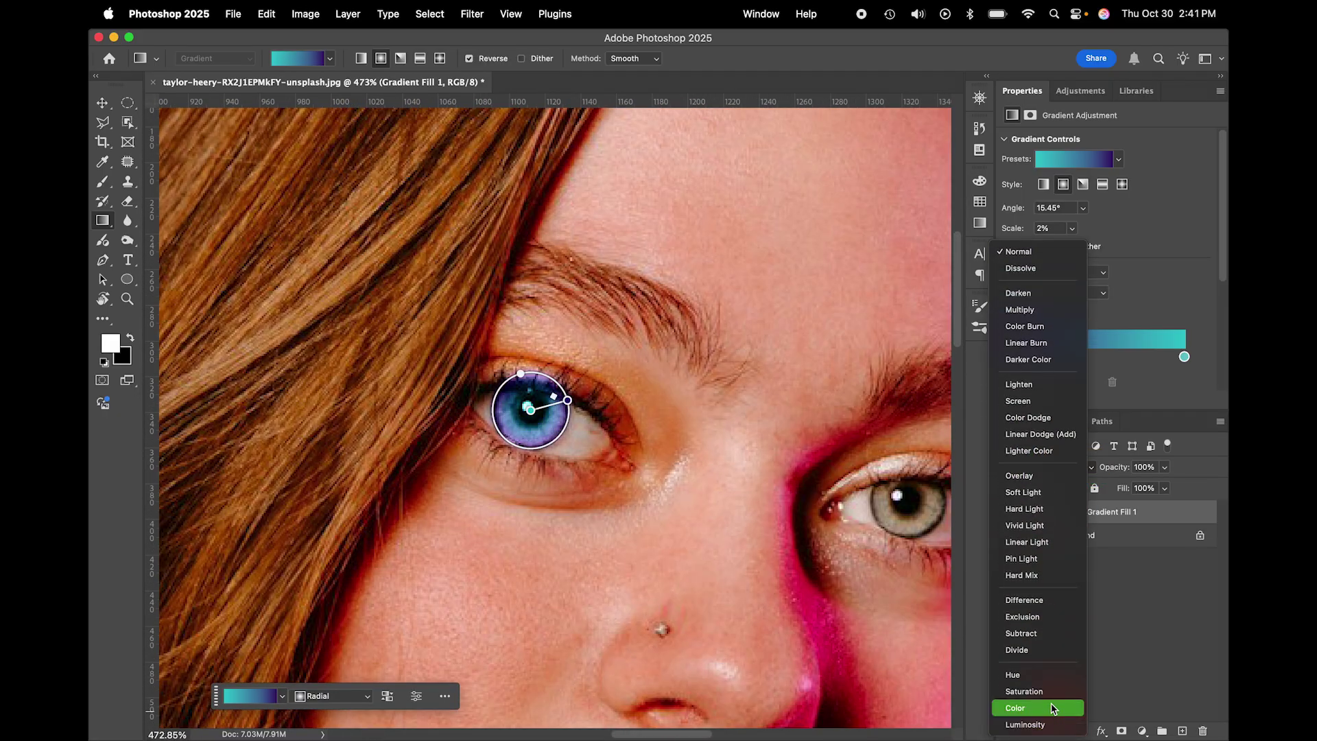
click(1052, 708)
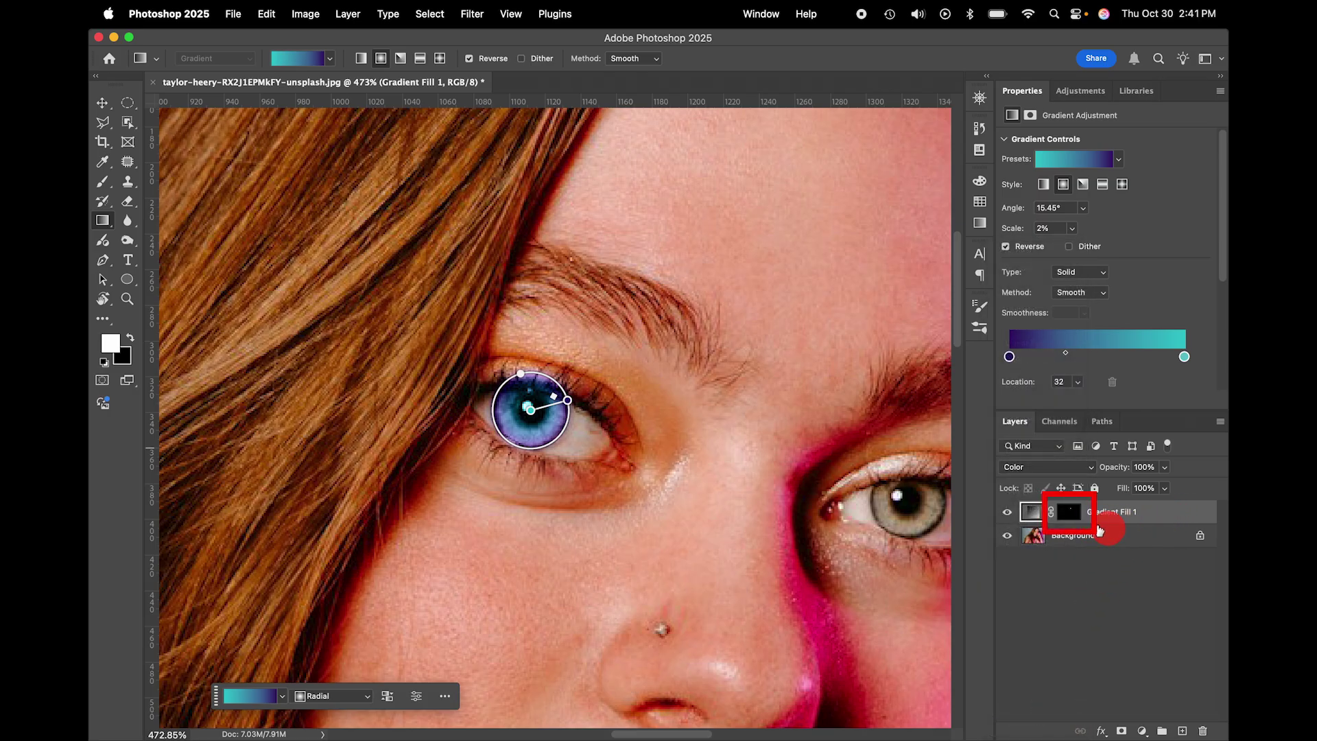
click(1069, 512)
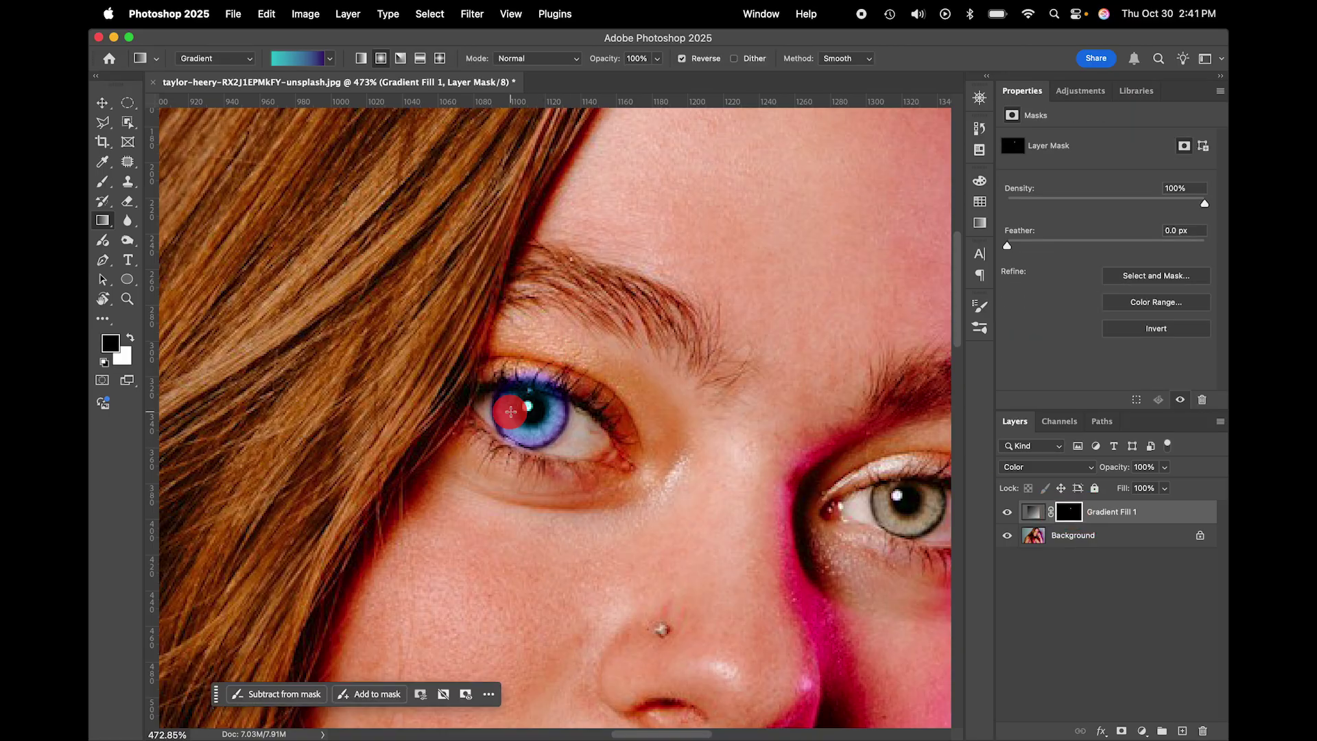
scroll(509, 411, up, 5)
scroll(509, 411, up, 5)
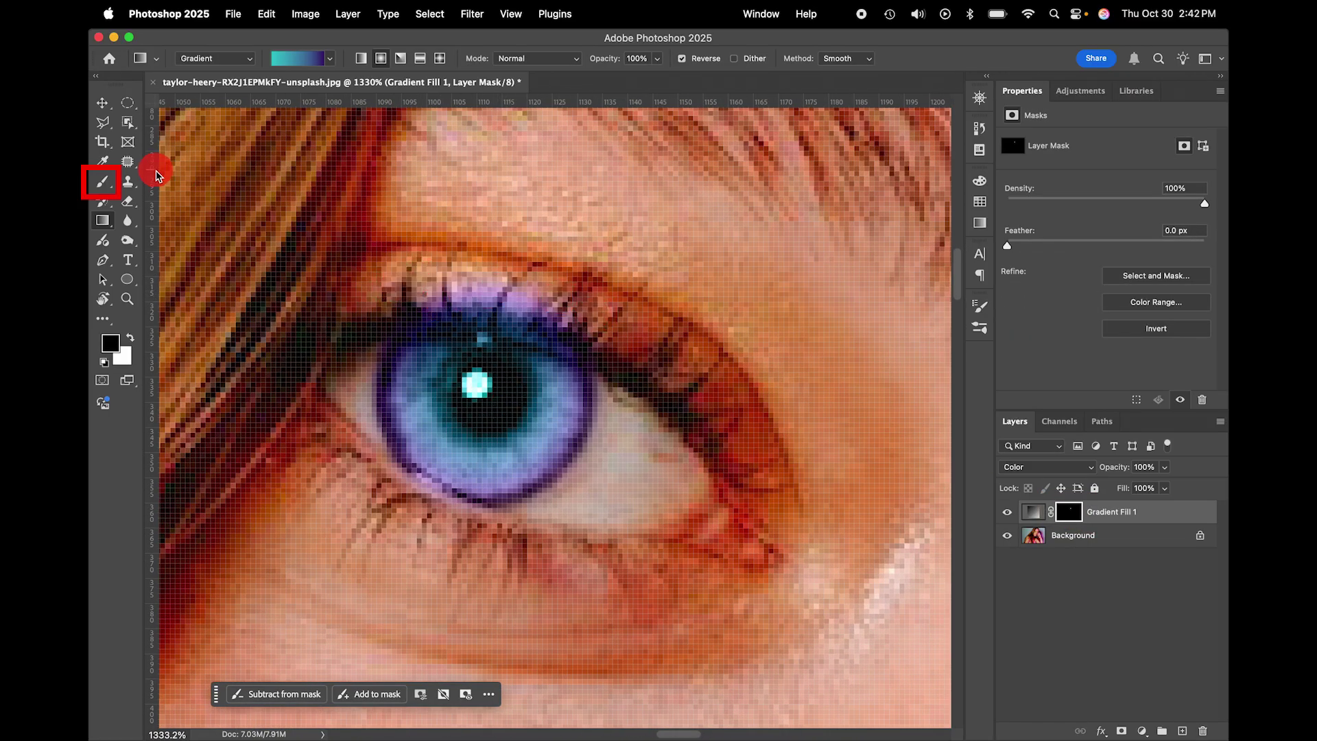
Step: Set up a 25 px Soft Round Brush with black as the foreground colour
click(104, 183)
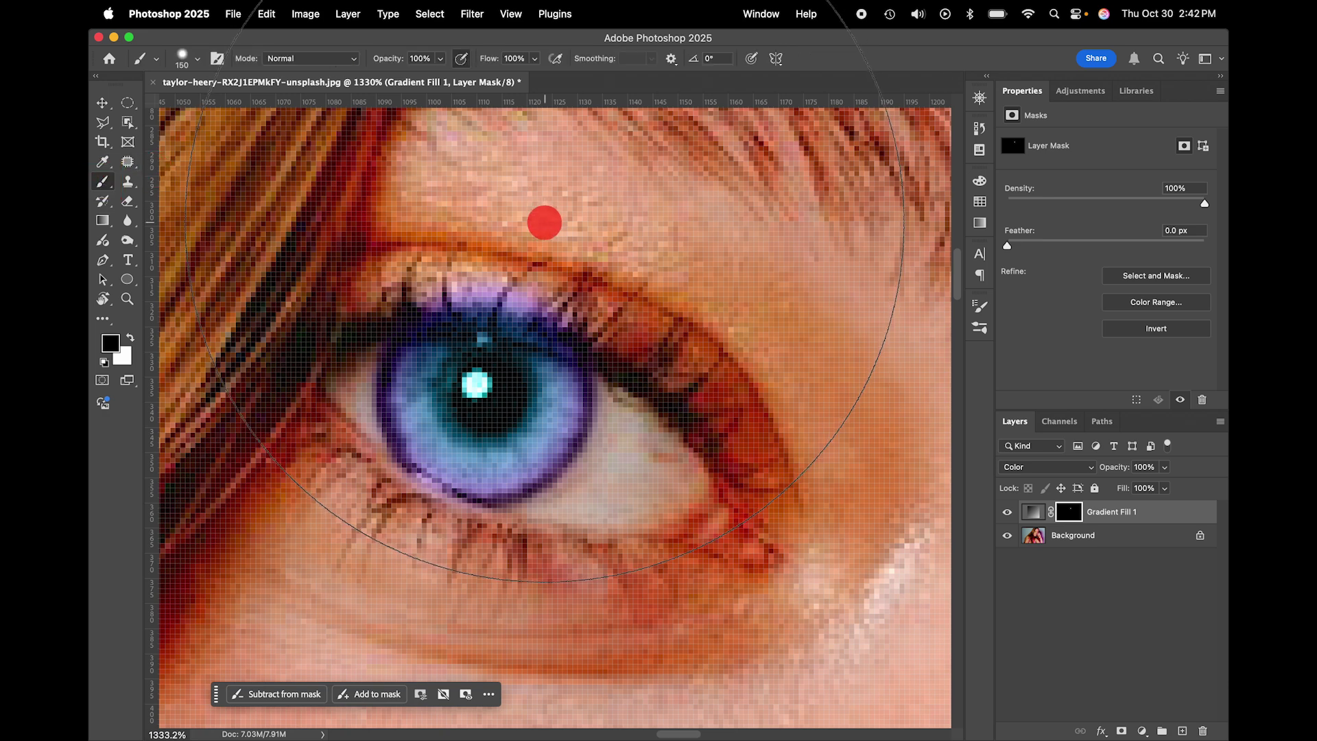
key(bracketright)
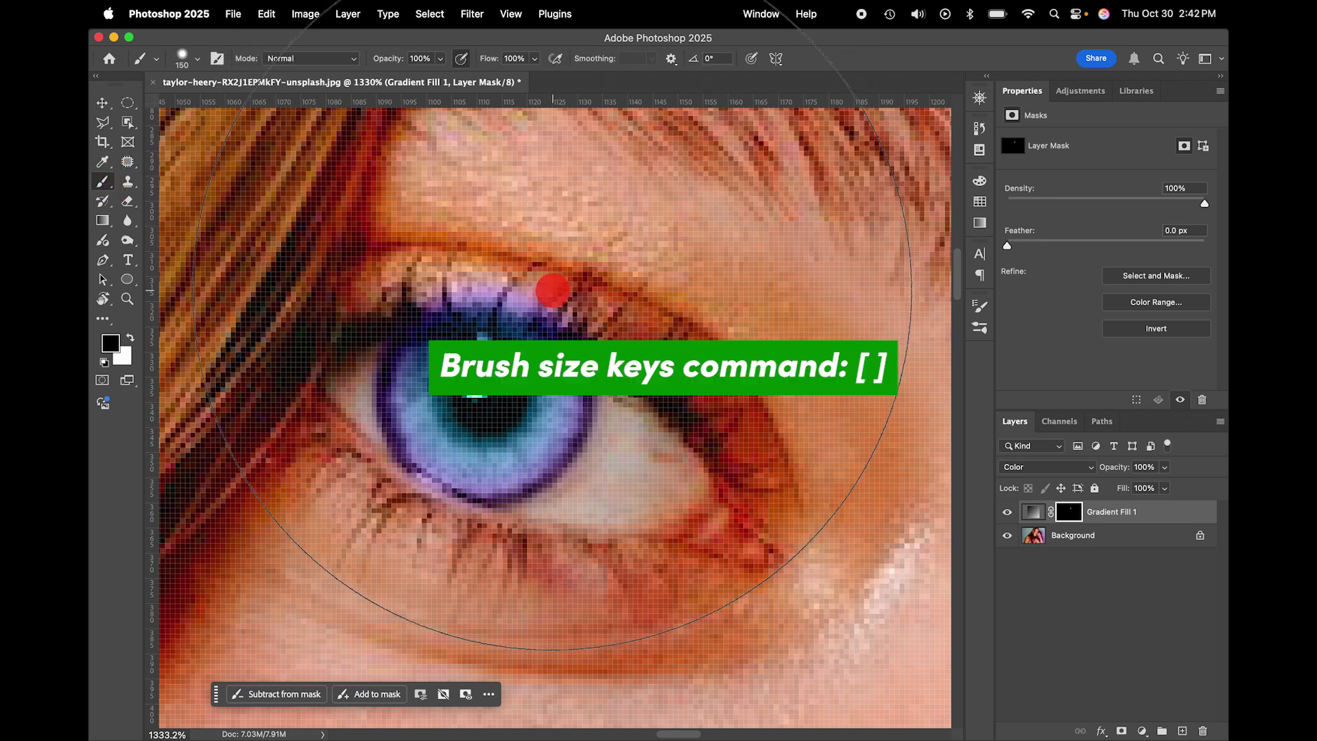
key(bracketleft)
key(bracketleft)
key(bracketleft)
key(bracketleft)
key(bracketleft)
key(bracketleft)
key(bracketleft)
key(bracketleft)
key(bracketleft)
key(bracketleft)
key(bracketleft)
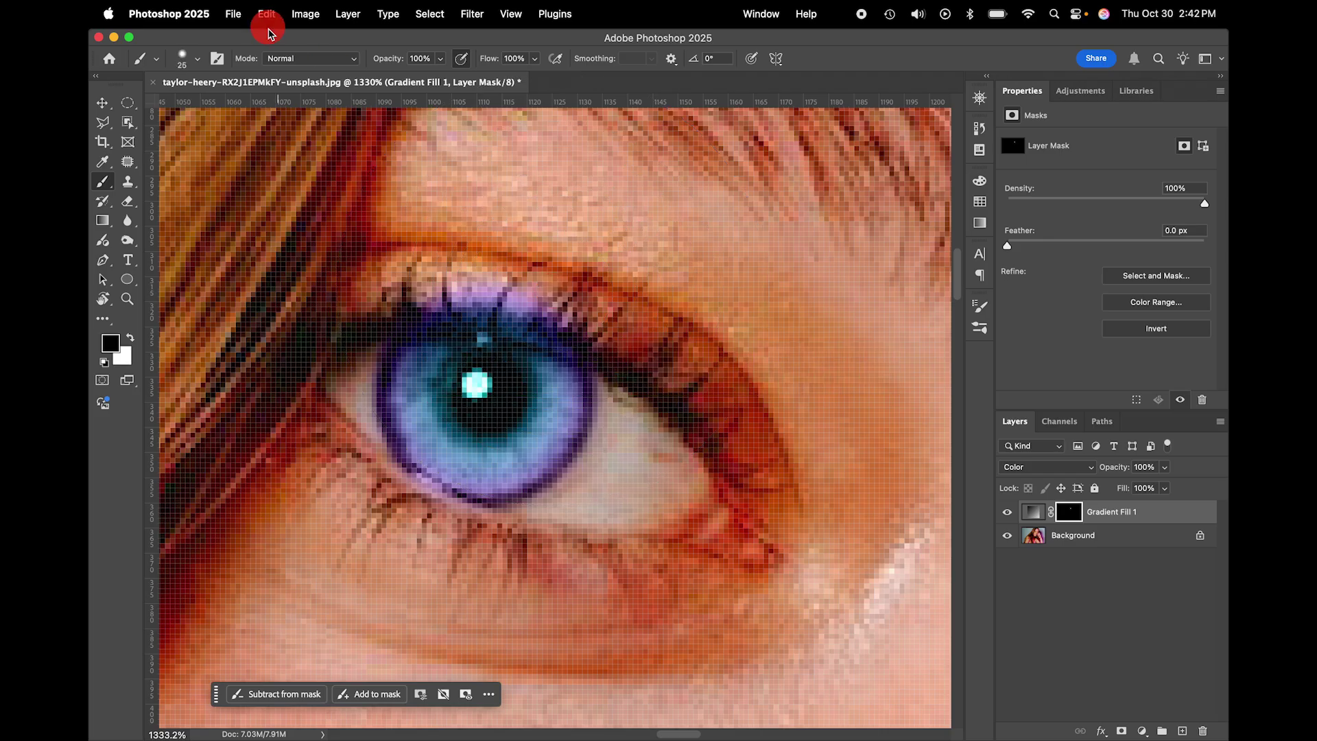
click(197, 59)
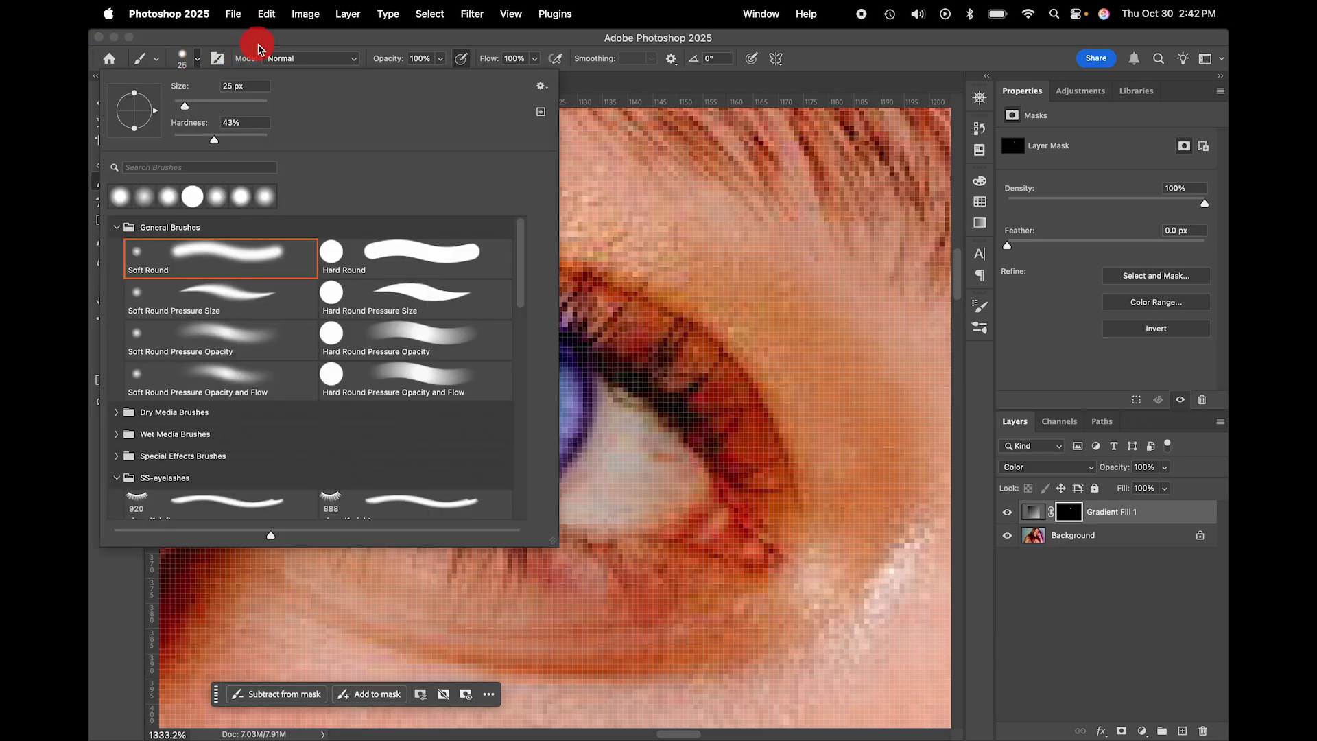
click(260, 48)
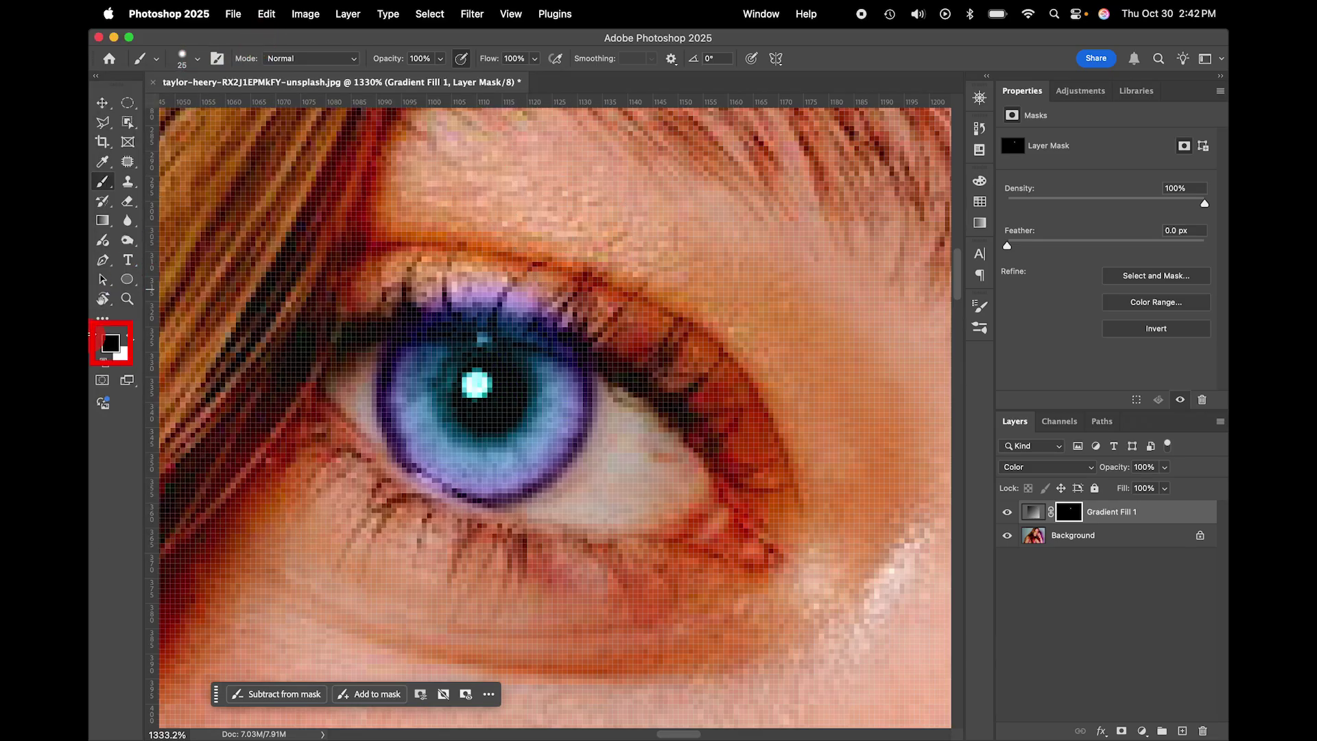
click(129, 333)
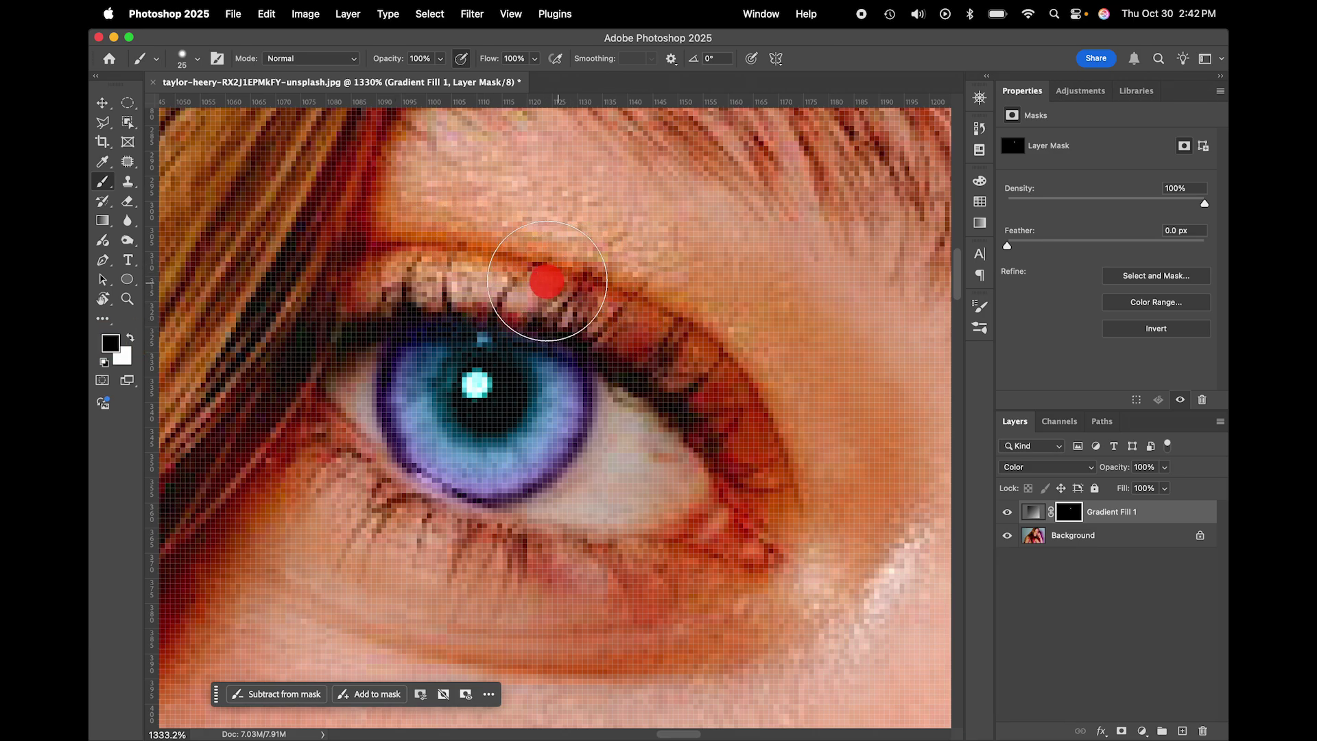
scroll(617, 308, down, 5)
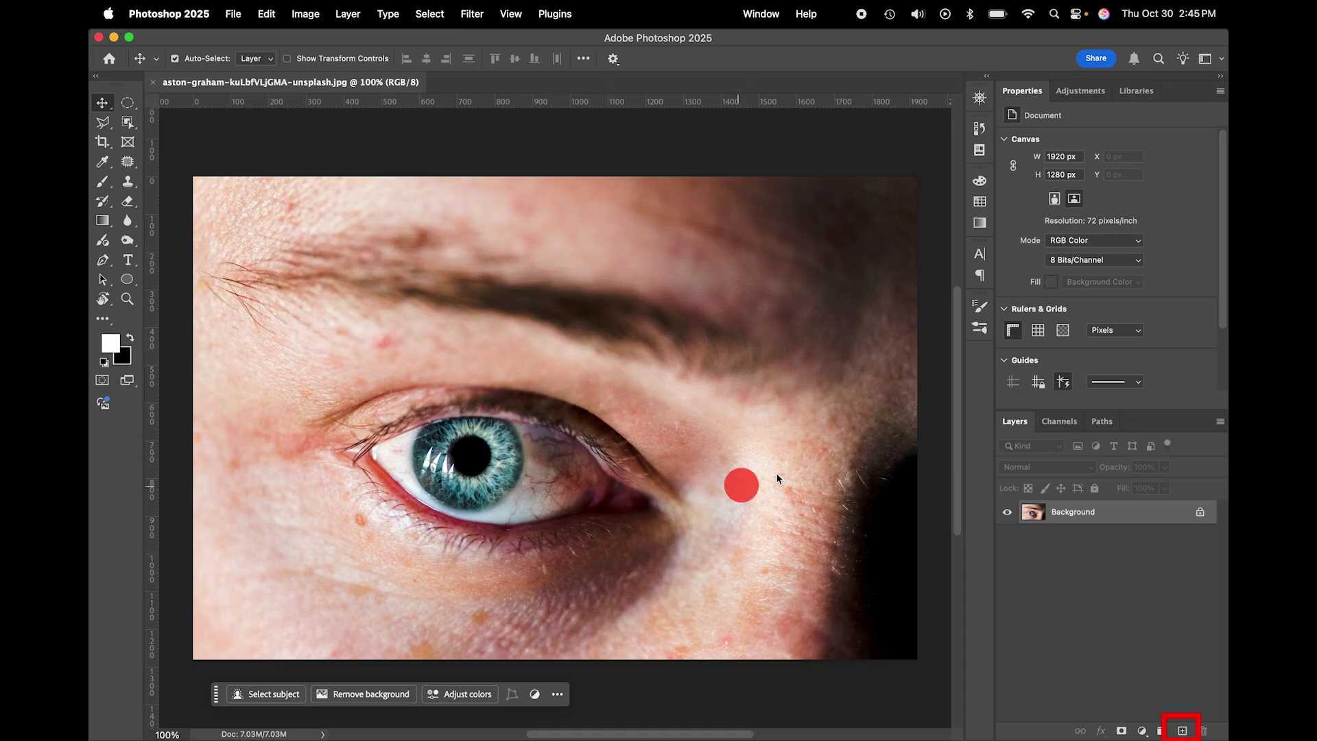
Step: Add a new empty layer and draw an elliptical selection around the man's iris
click(1182, 730)
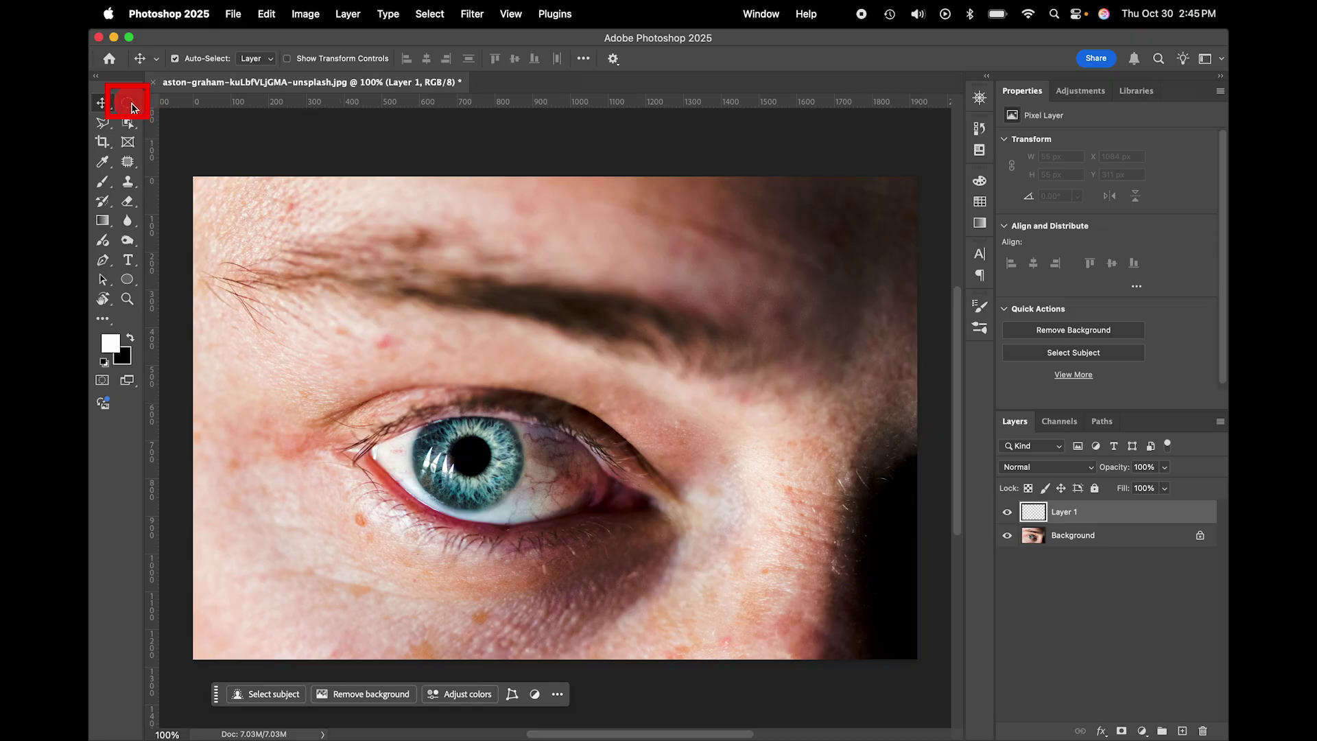
click(128, 101)
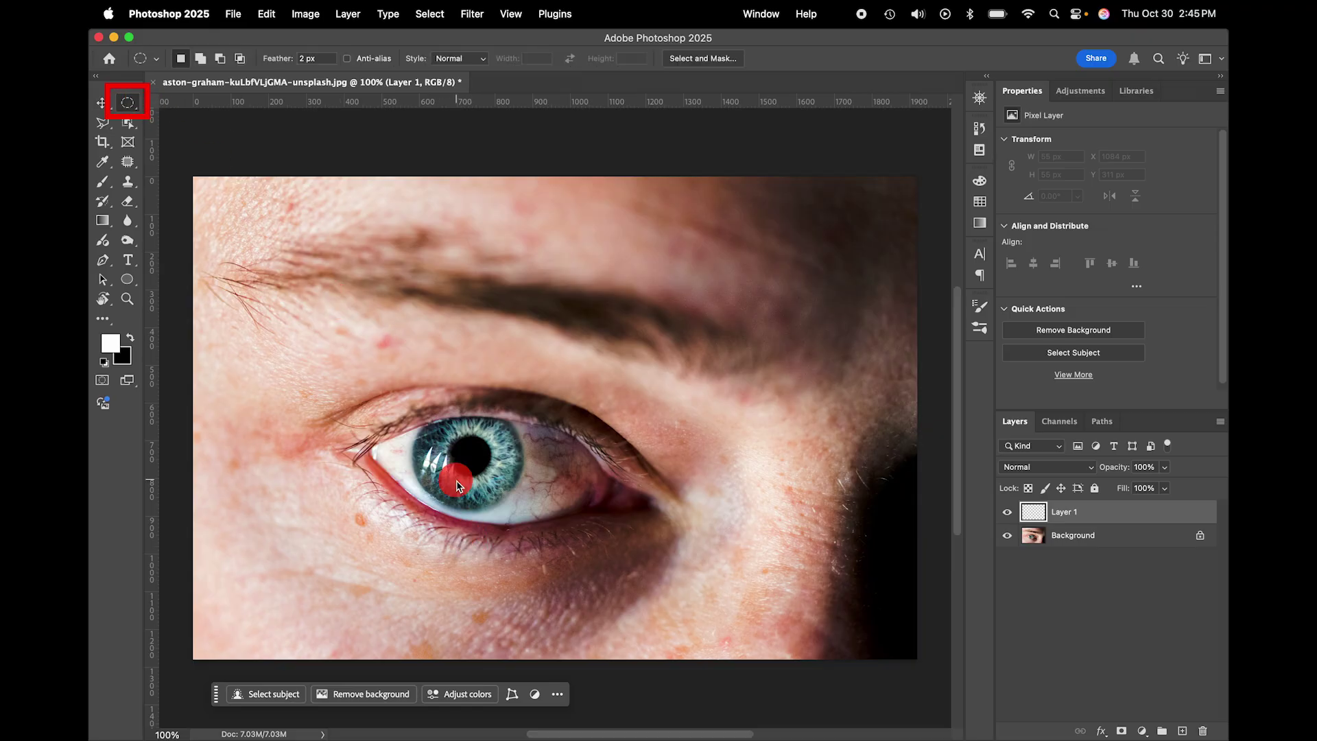
scroll(456, 477, up, 3)
scroll(456, 478, up, 1)
scroll(455, 477, down, 2)
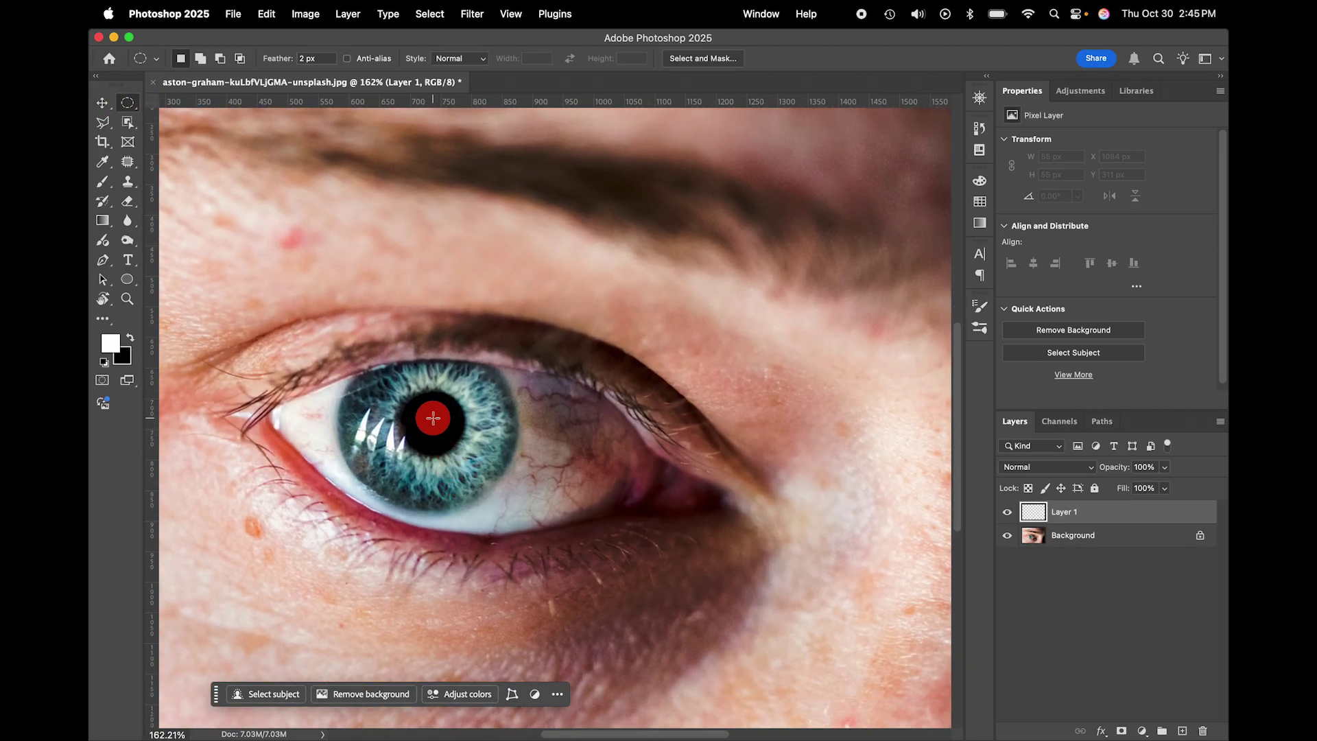
drag(432, 422, 519, 509)
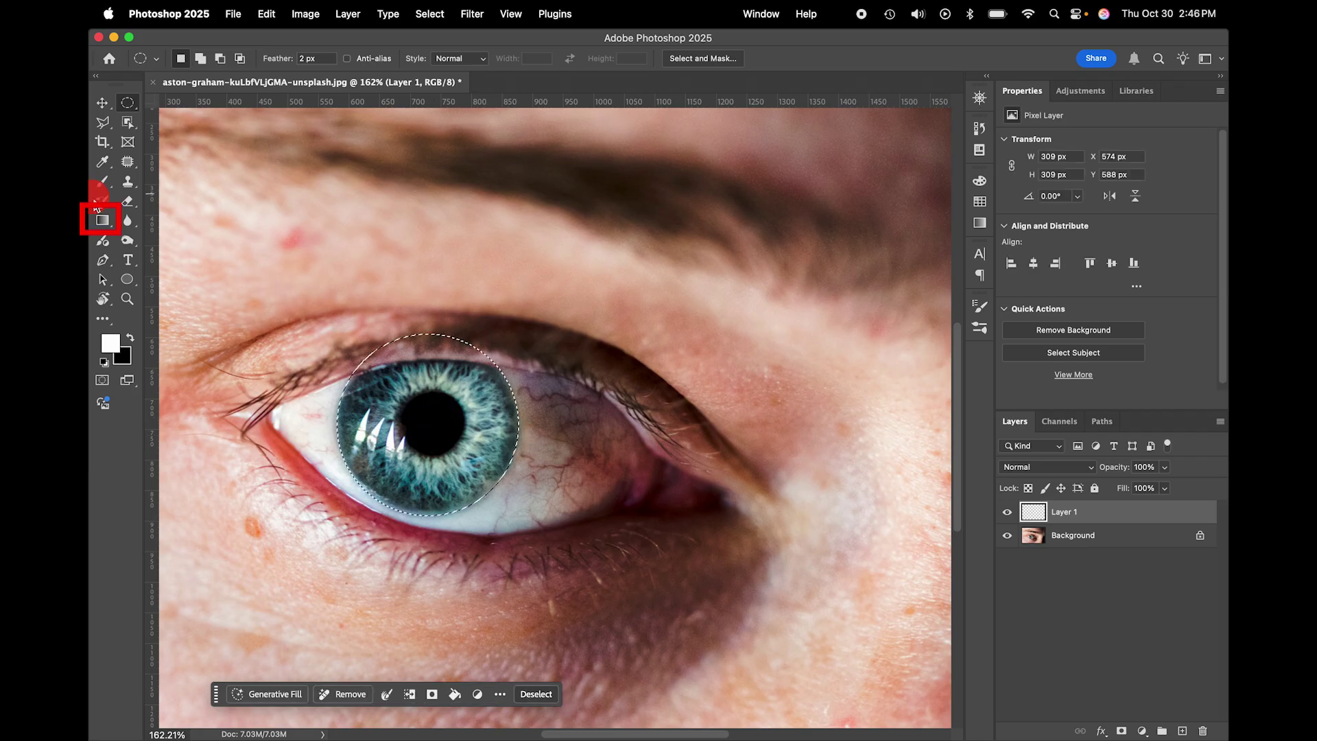
Step: Fill the iris selection with a teal-to-purple gradient fill and change its style to Linear
click(104, 220)
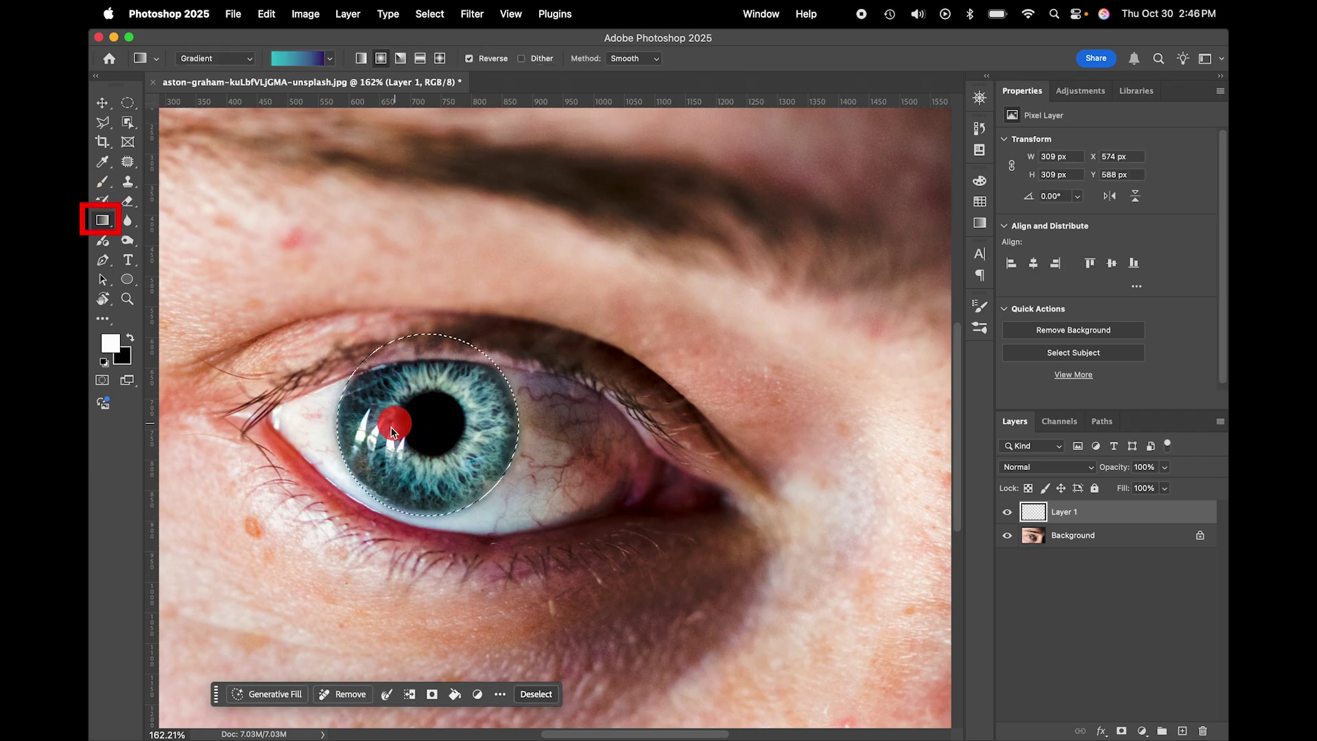
mouse_move(425, 419)
mouse_down()
mouse_move(456, 395)
mouse_move(508, 393)
mouse_up()
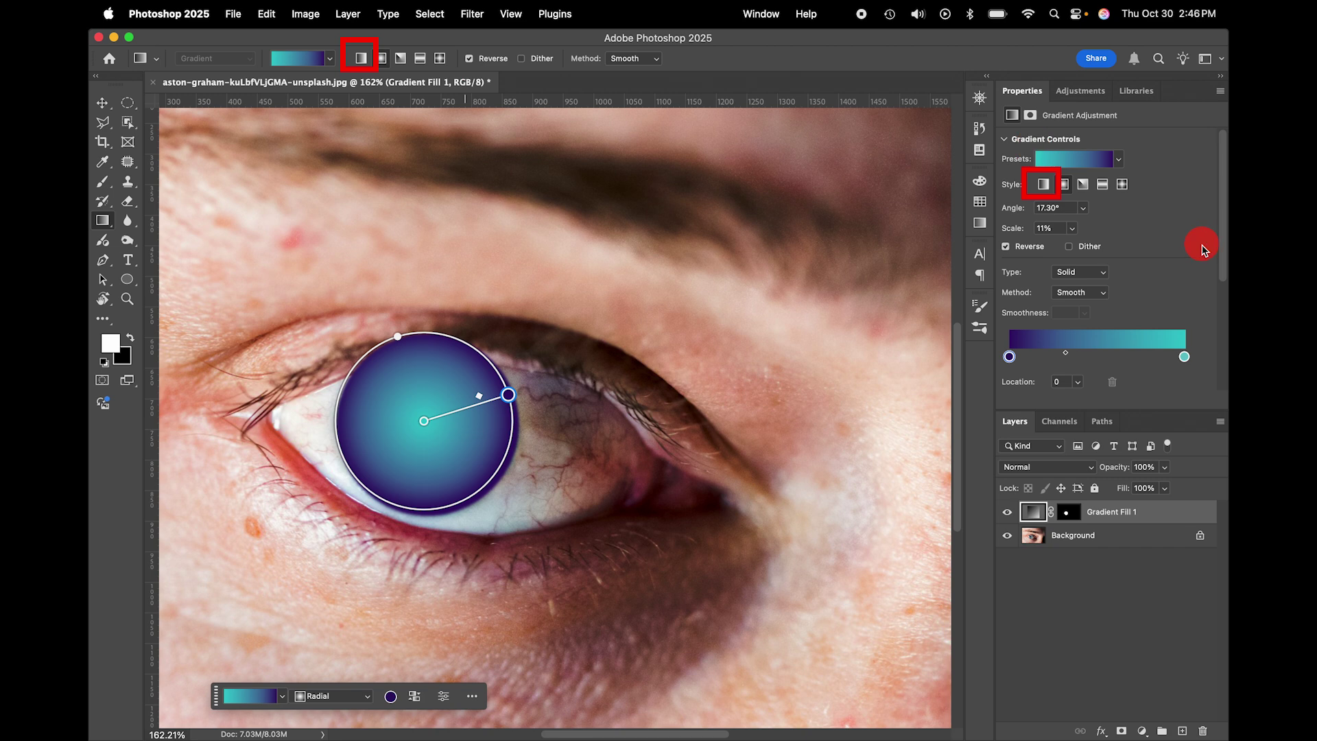
click(1045, 186)
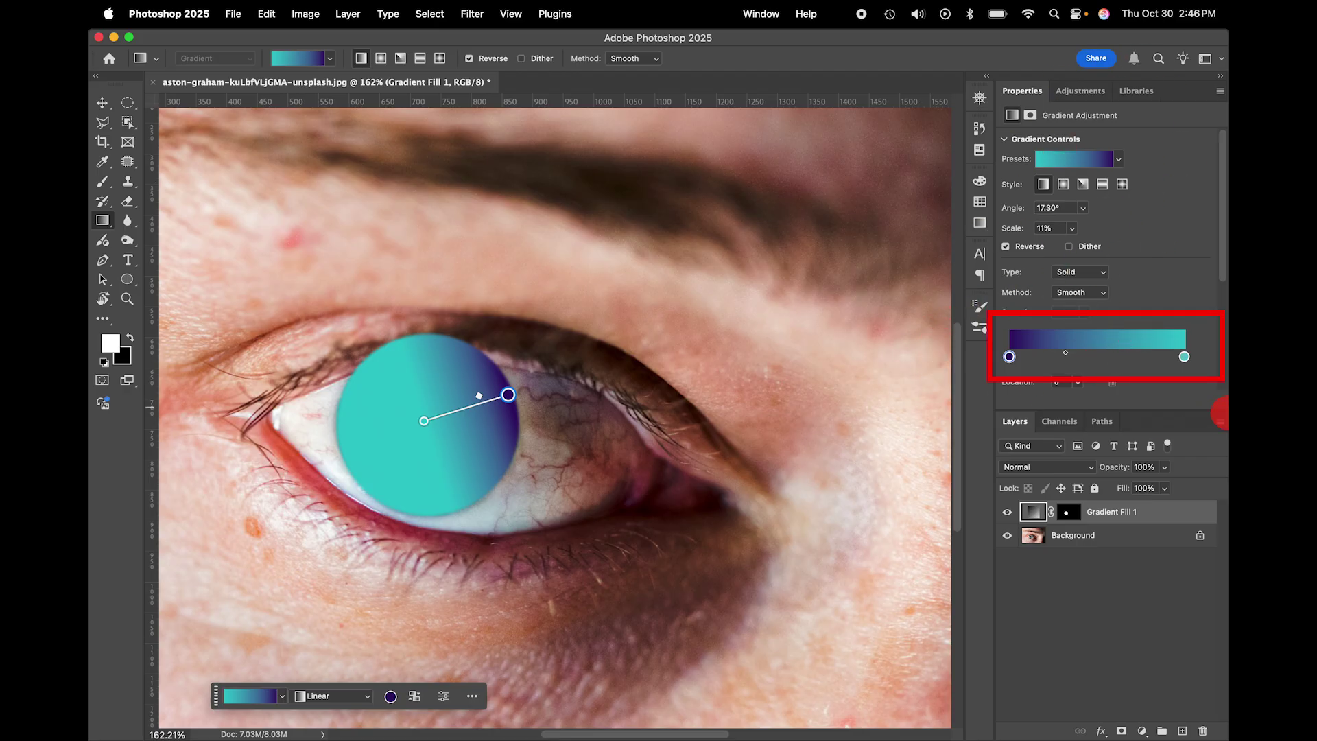
Step: Add a middle gradient stop and change the left stop to magenta
click(1102, 357)
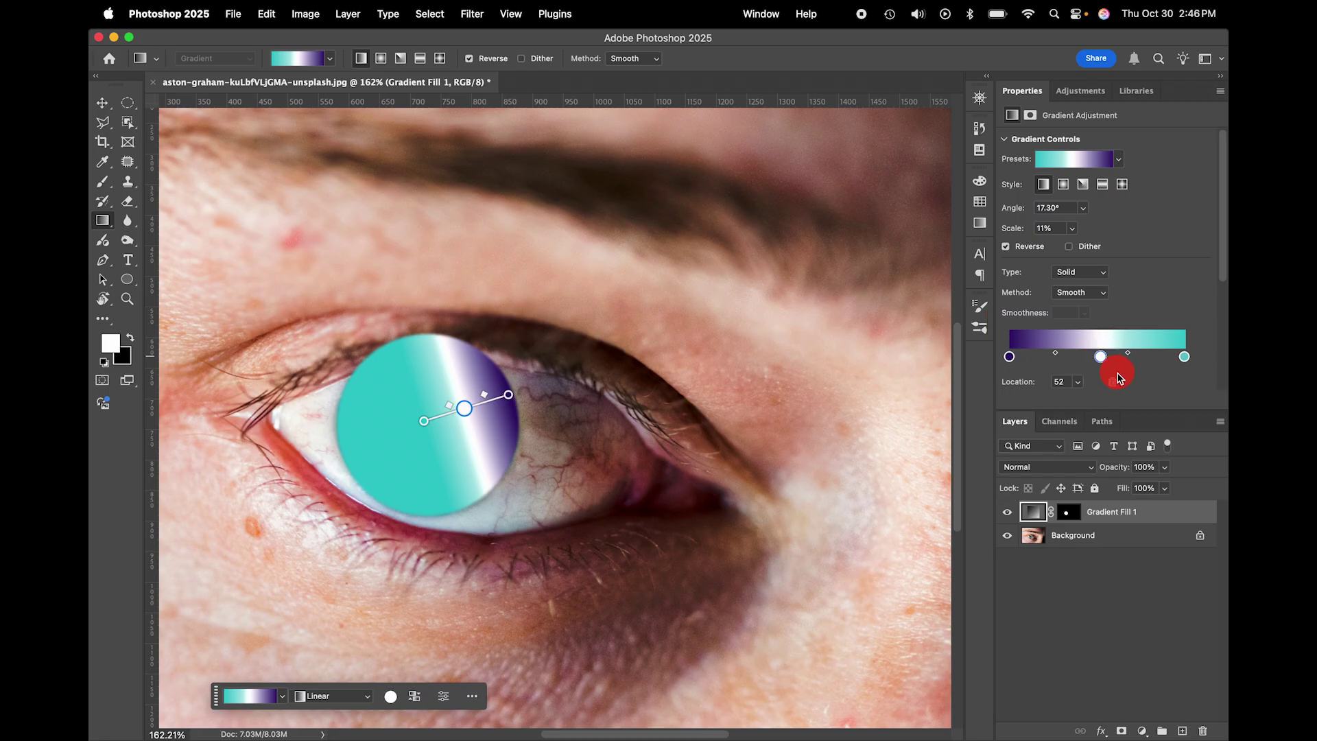
double_click(1011, 357)
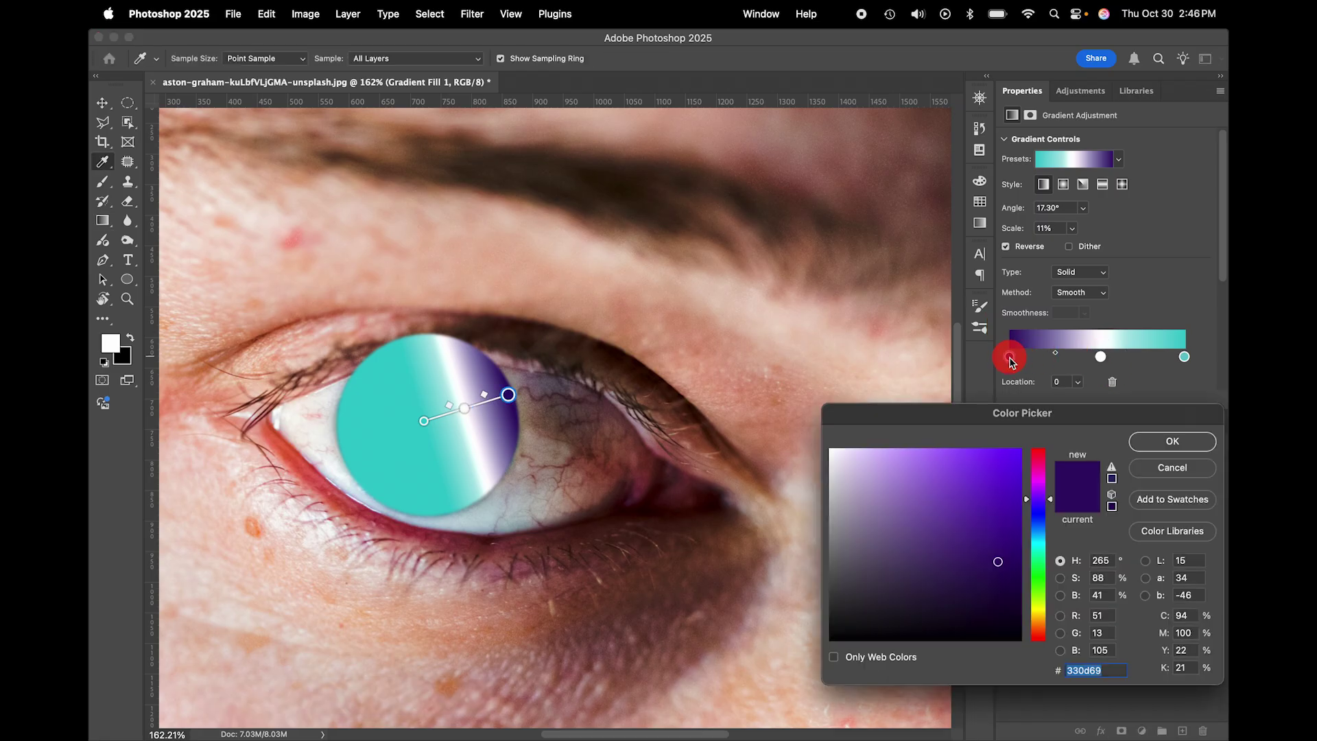
drag(1003, 412, 800, 404)
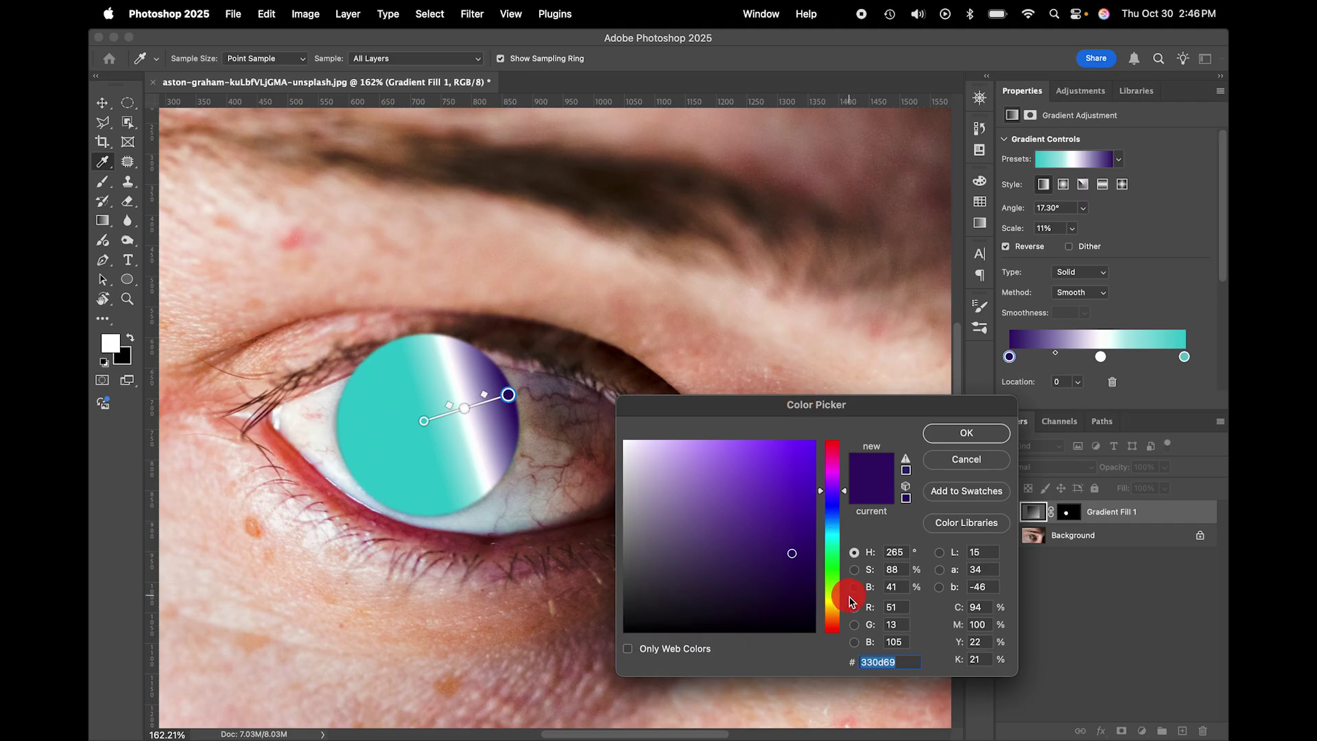
text(ff)
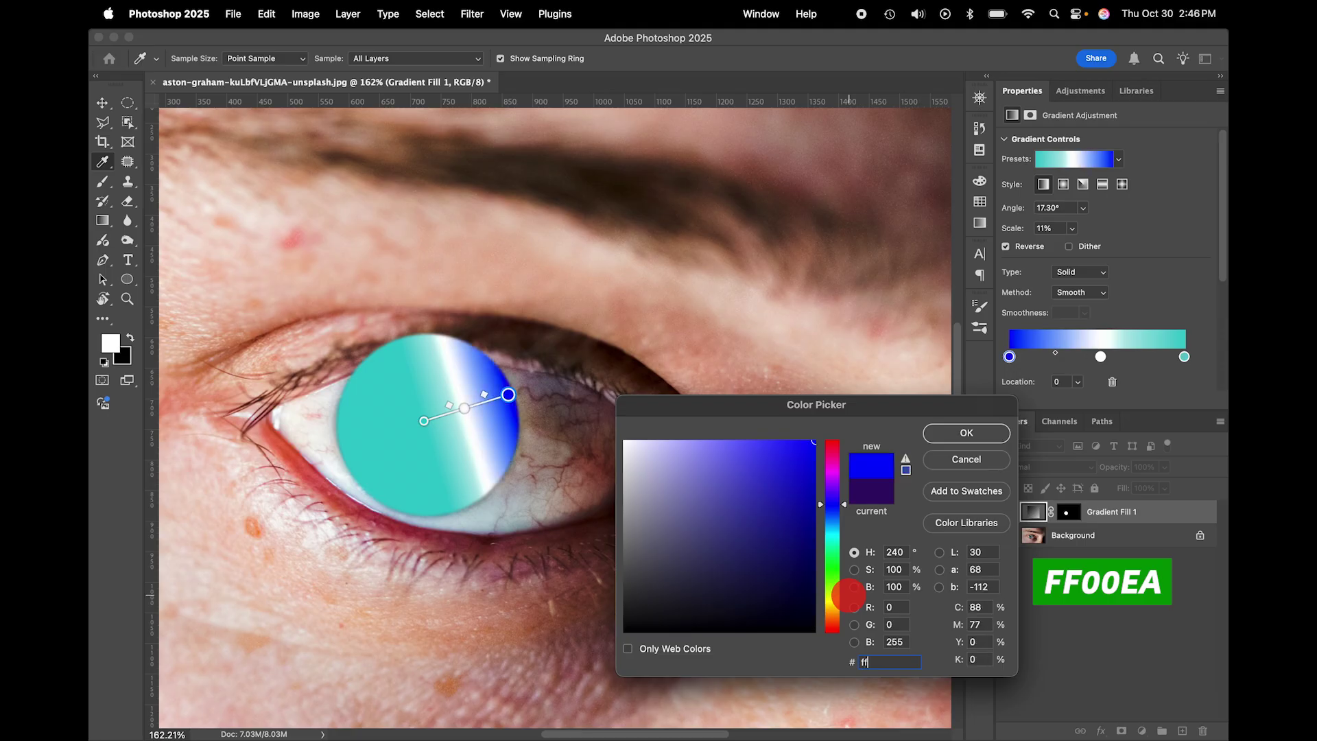
text(00e)
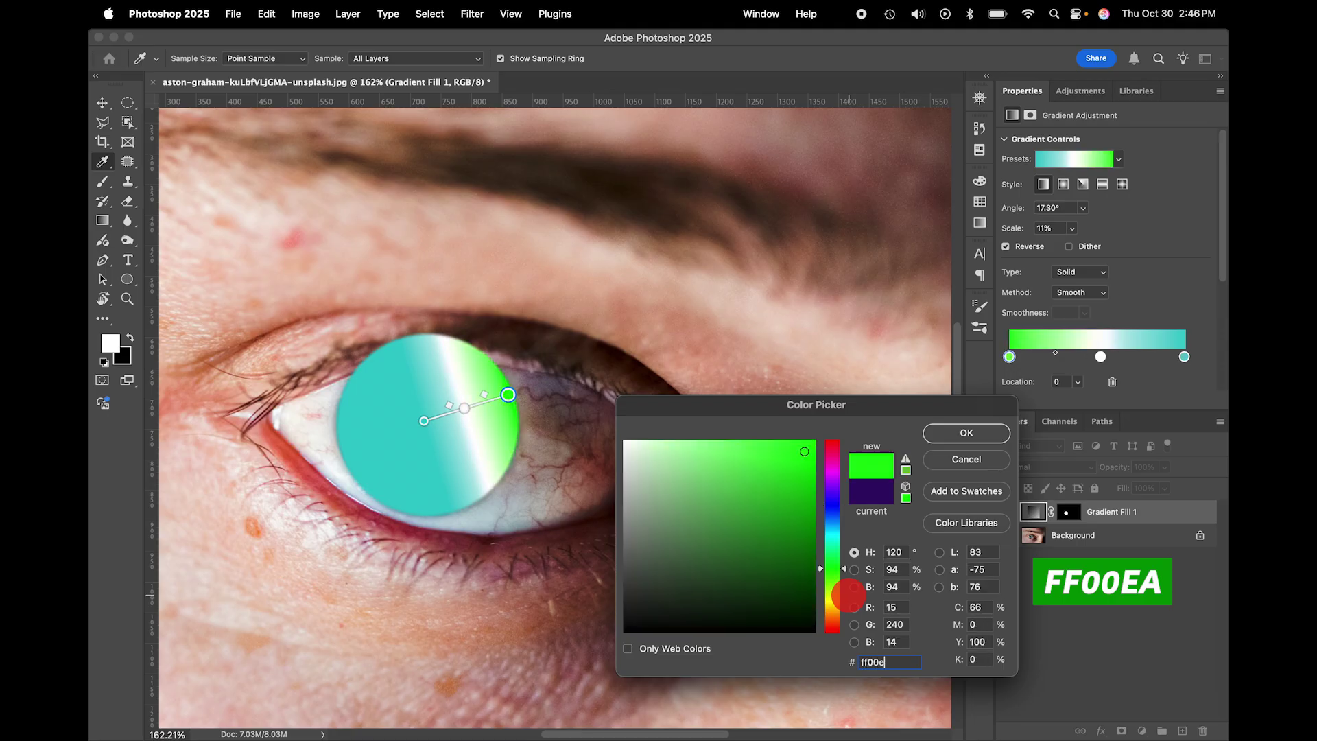
text(a)
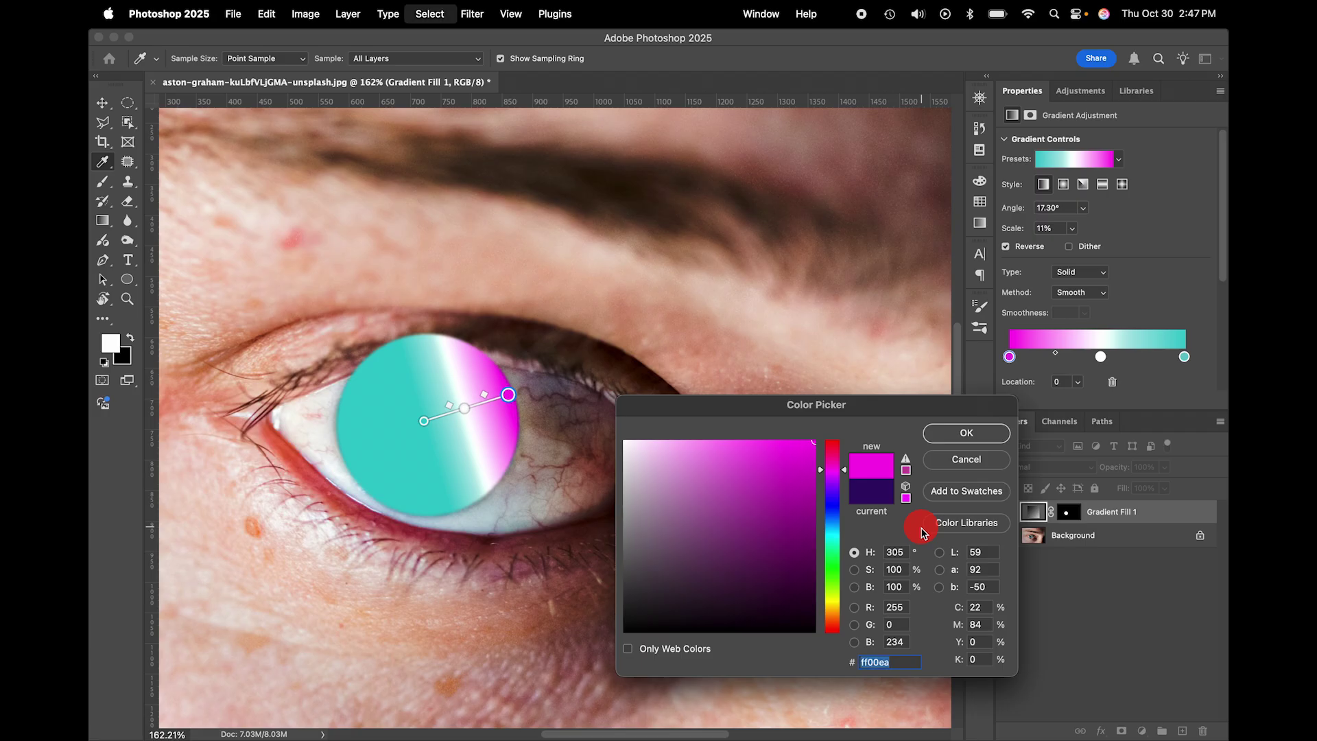
click(972, 433)
Step: Paste magenta into the right stop and set the middle stop to dark blue 0F1594
double_click(1187, 357)
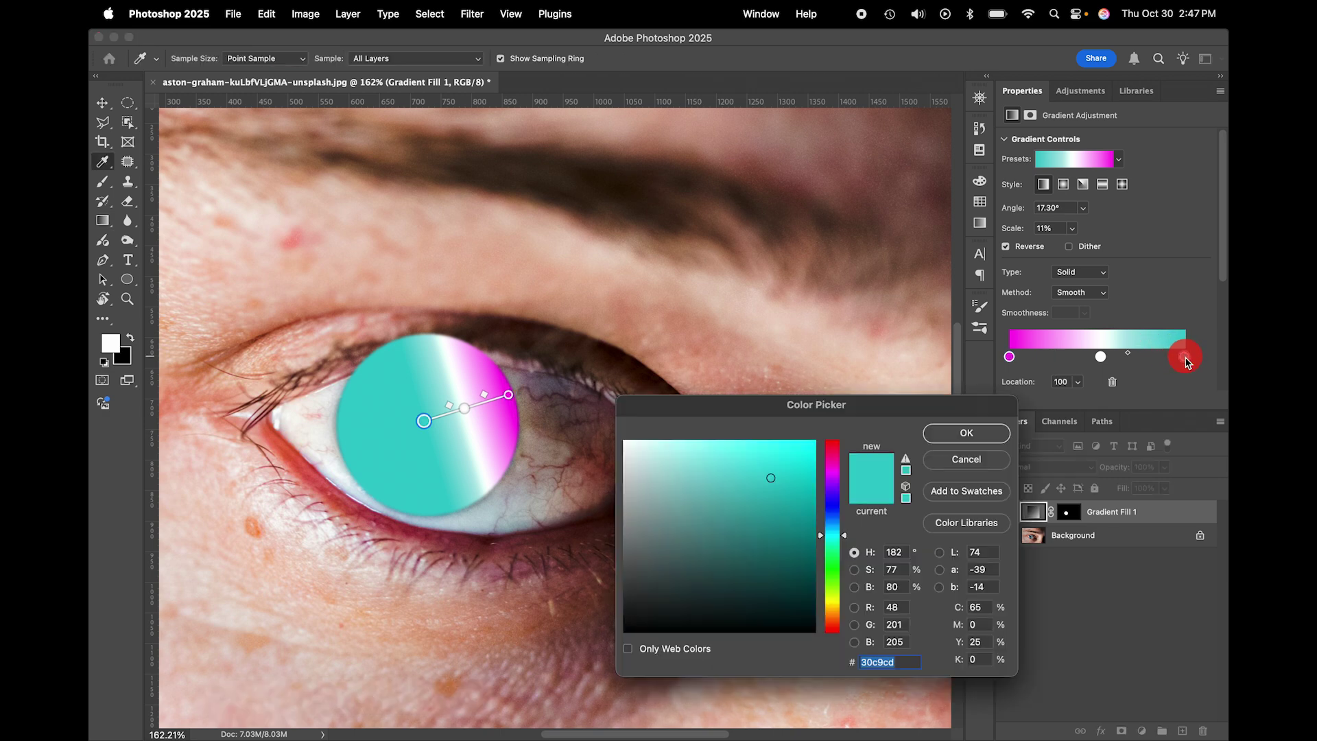
text(ff00ea)
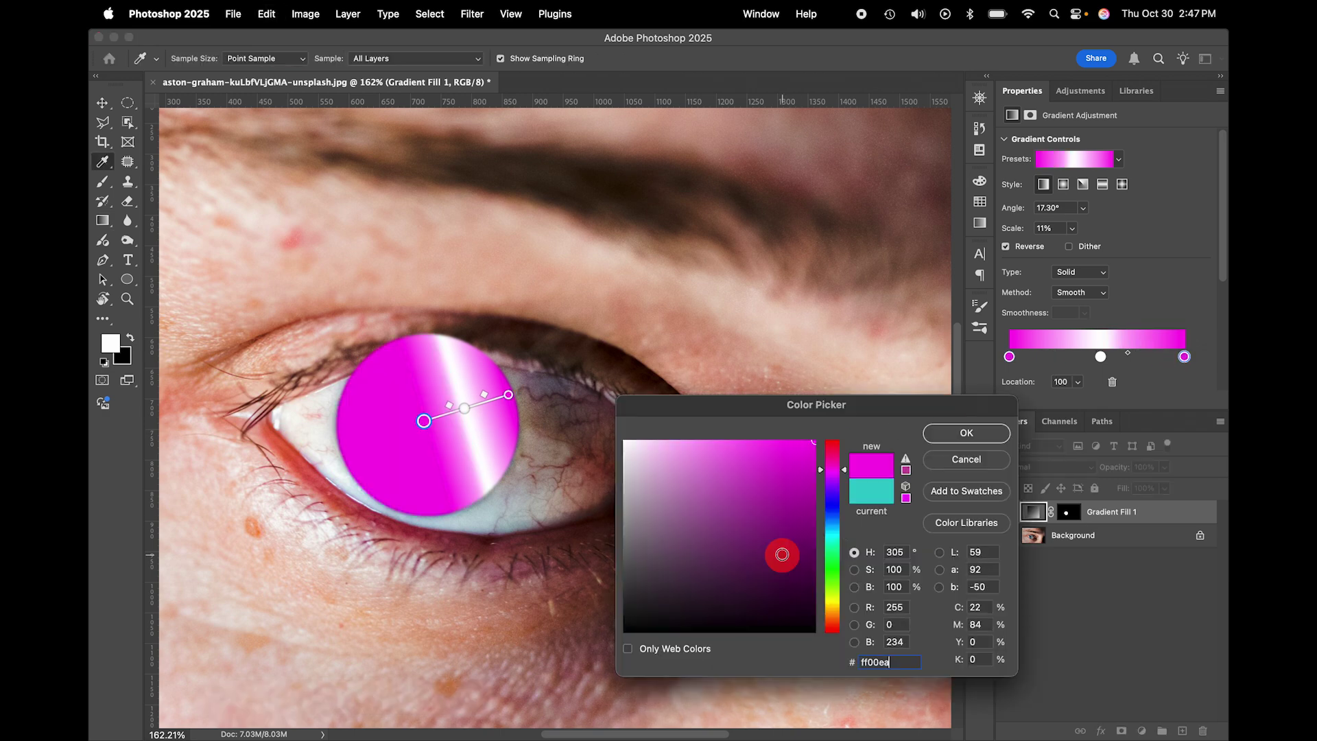
click(965, 433)
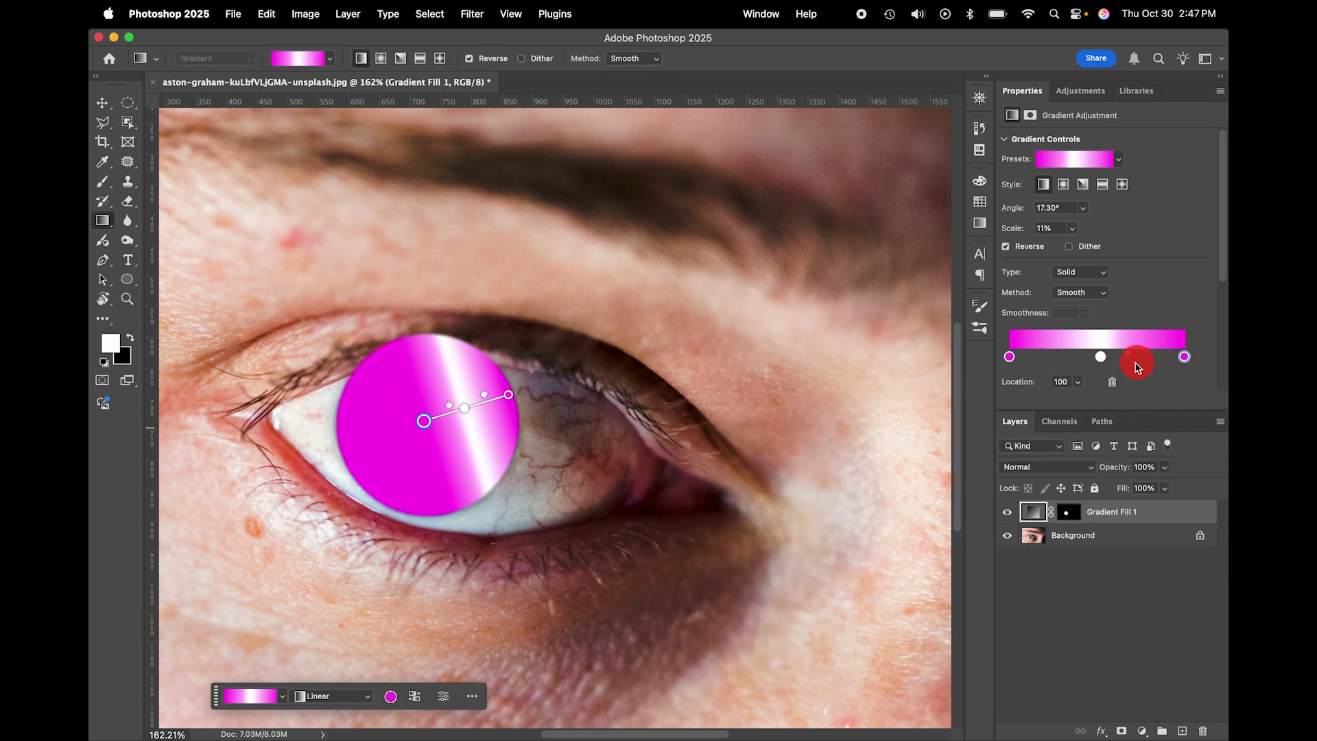
double_click(1102, 356)
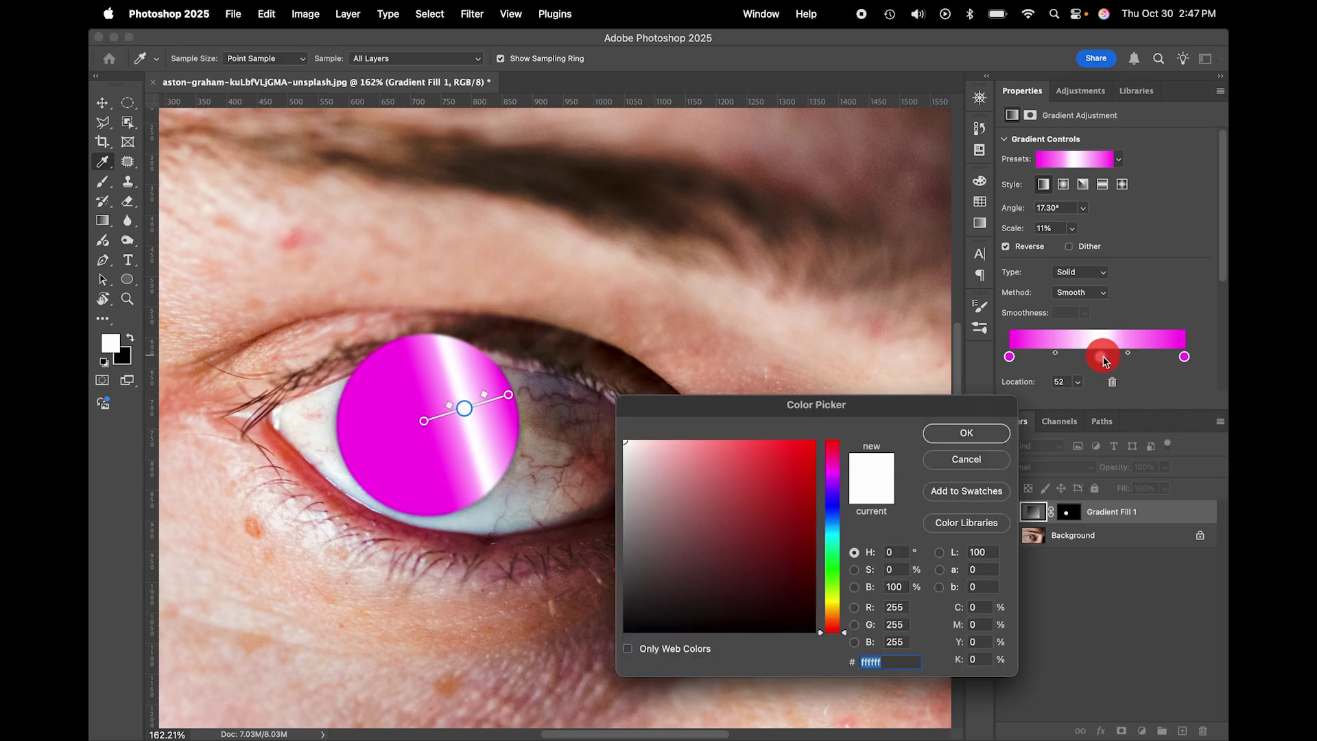
text(0f1)
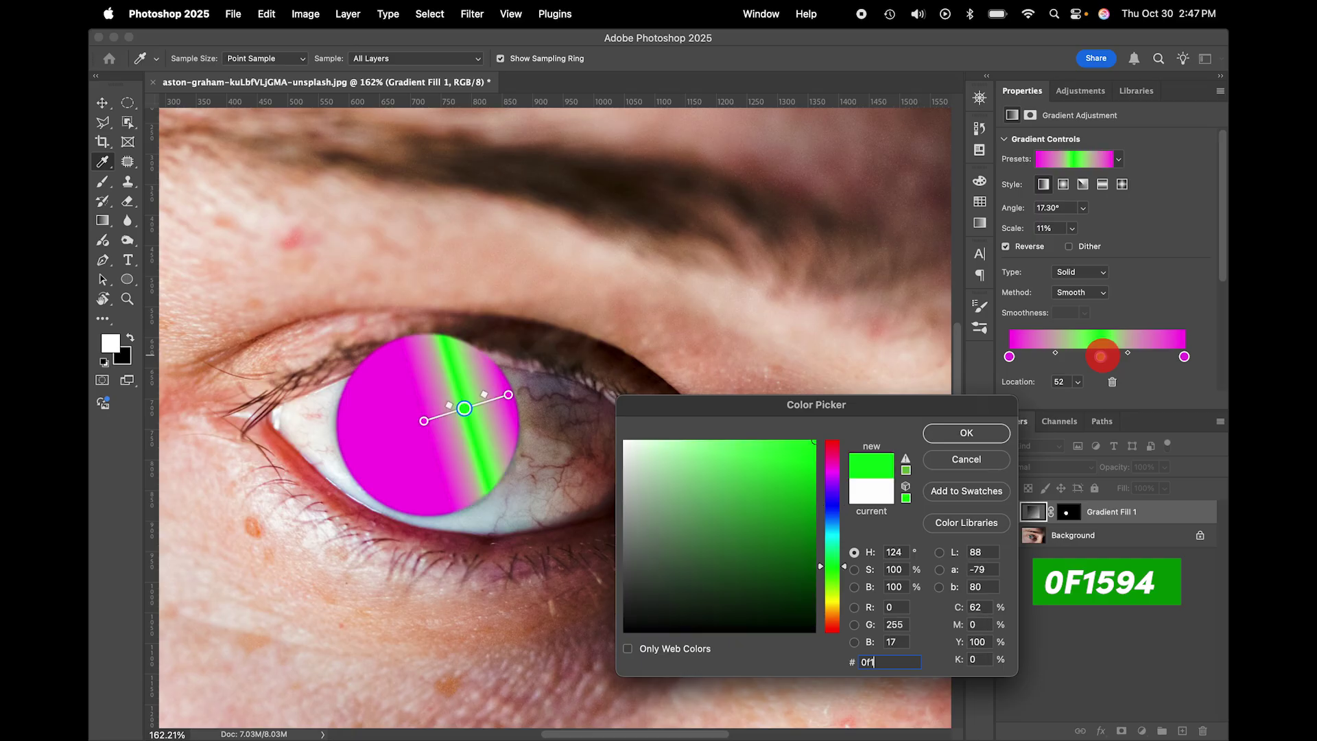
text(5)
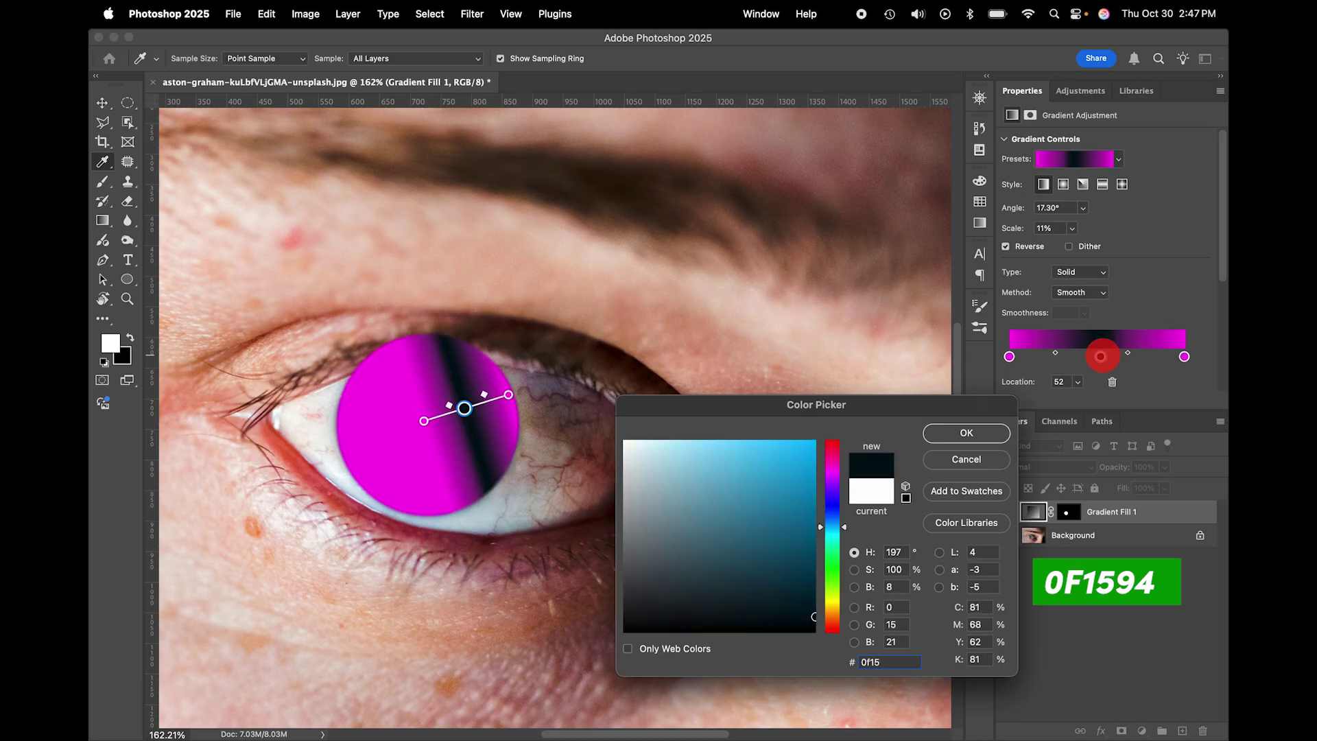
text(94)
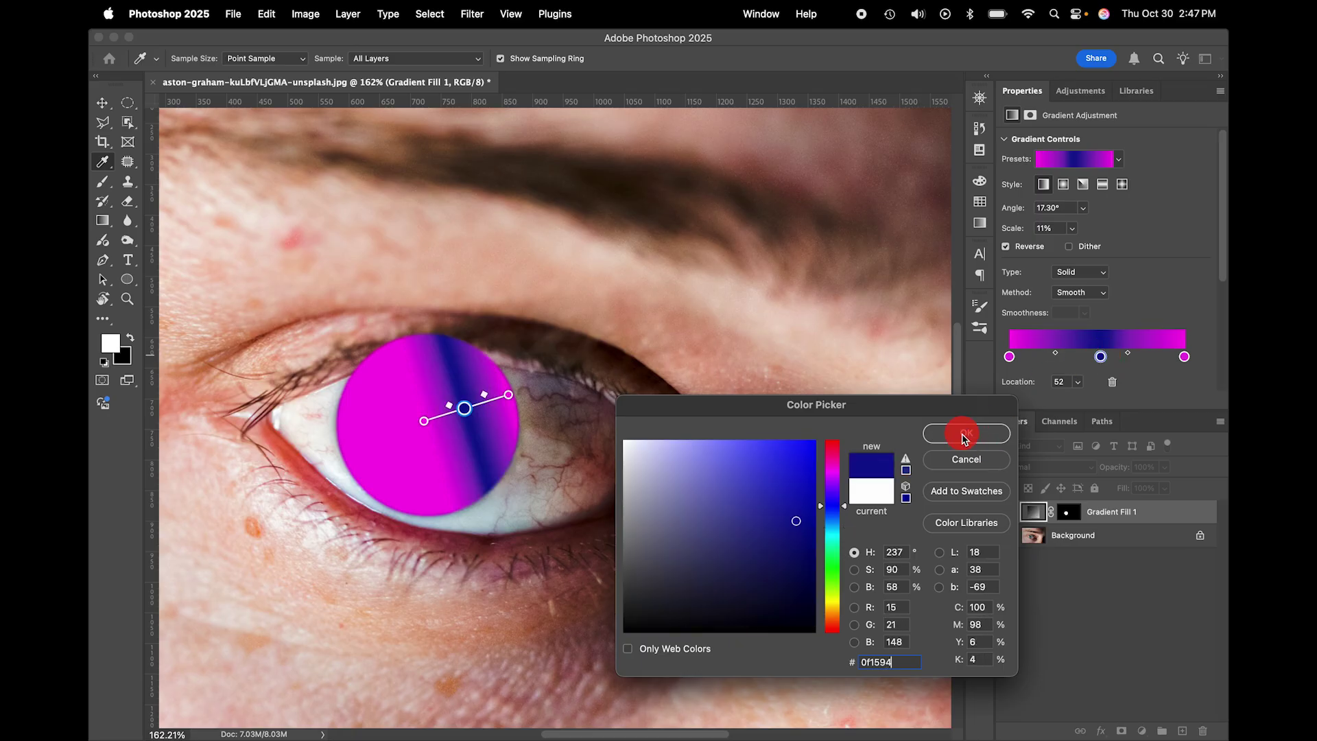
click(966, 436)
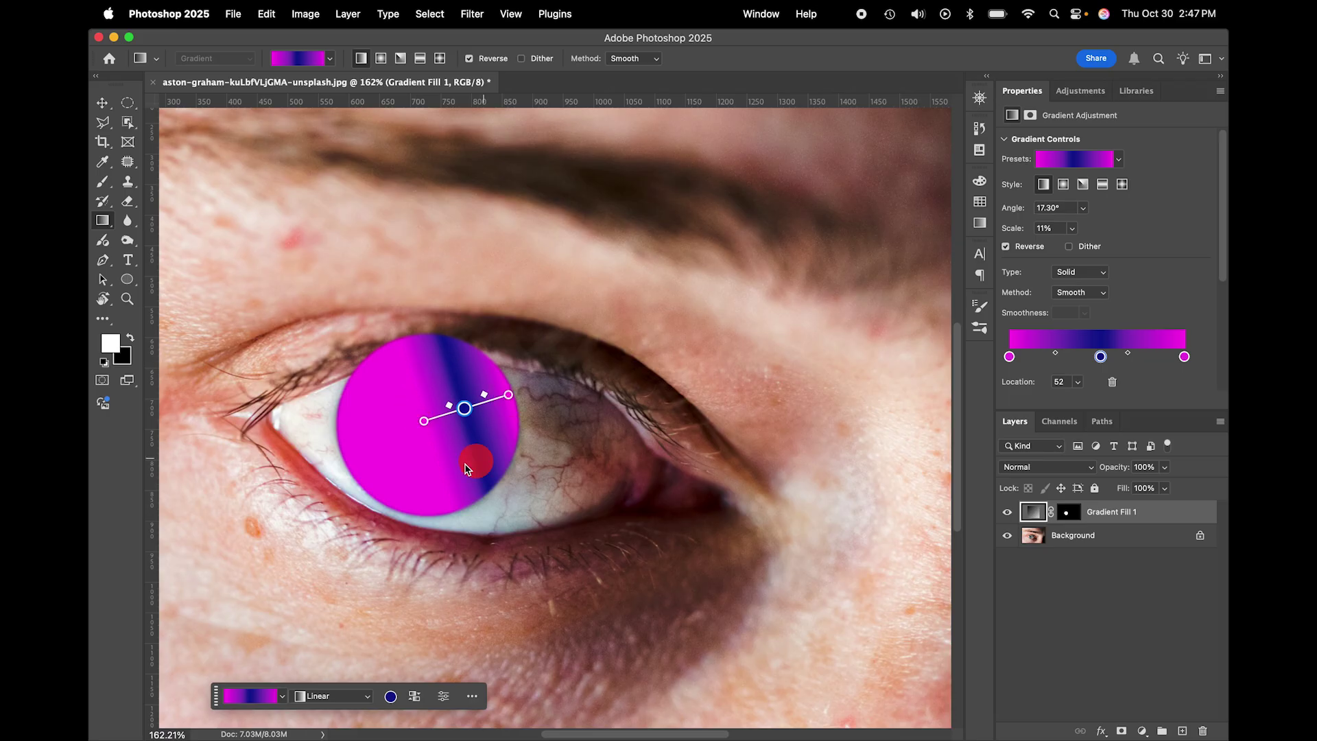
Step: Drag the gradient endpoint to the iris edge and nudge the blue middle stop slightly
click(102, 220)
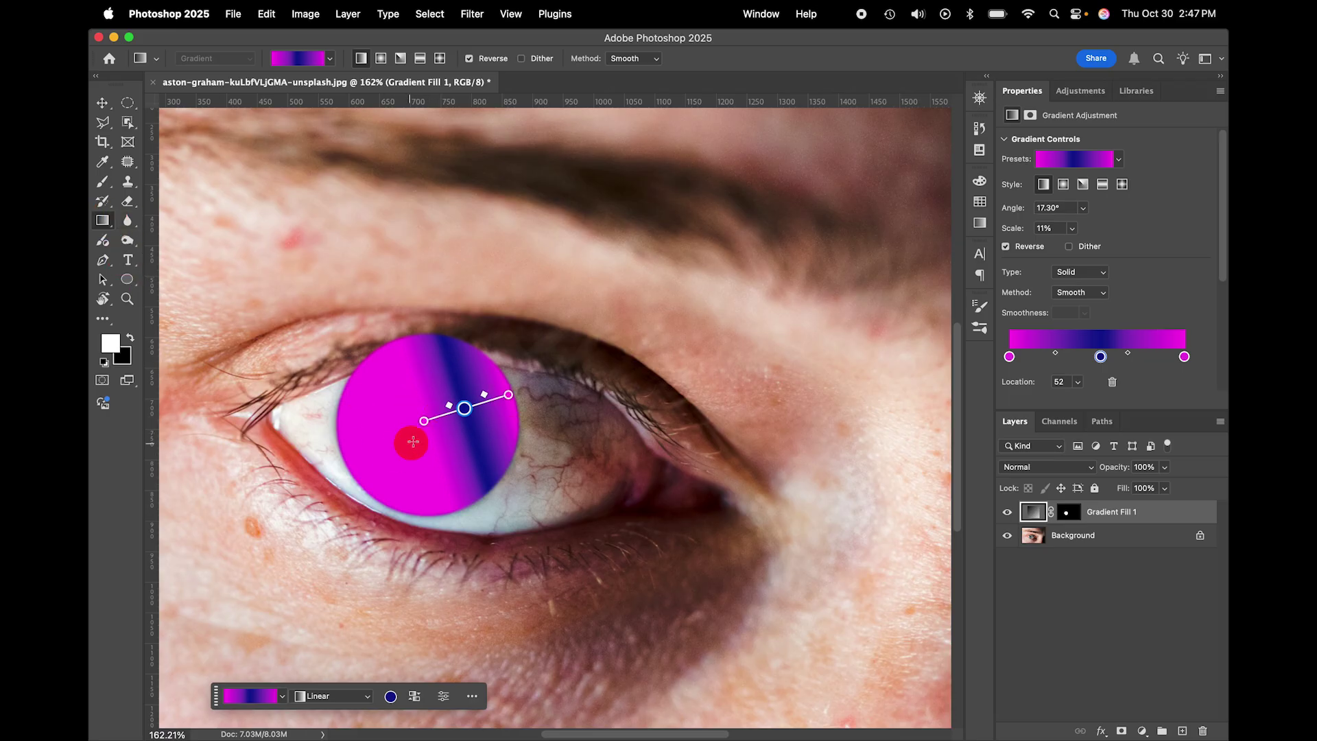
drag(423, 420, 342, 458)
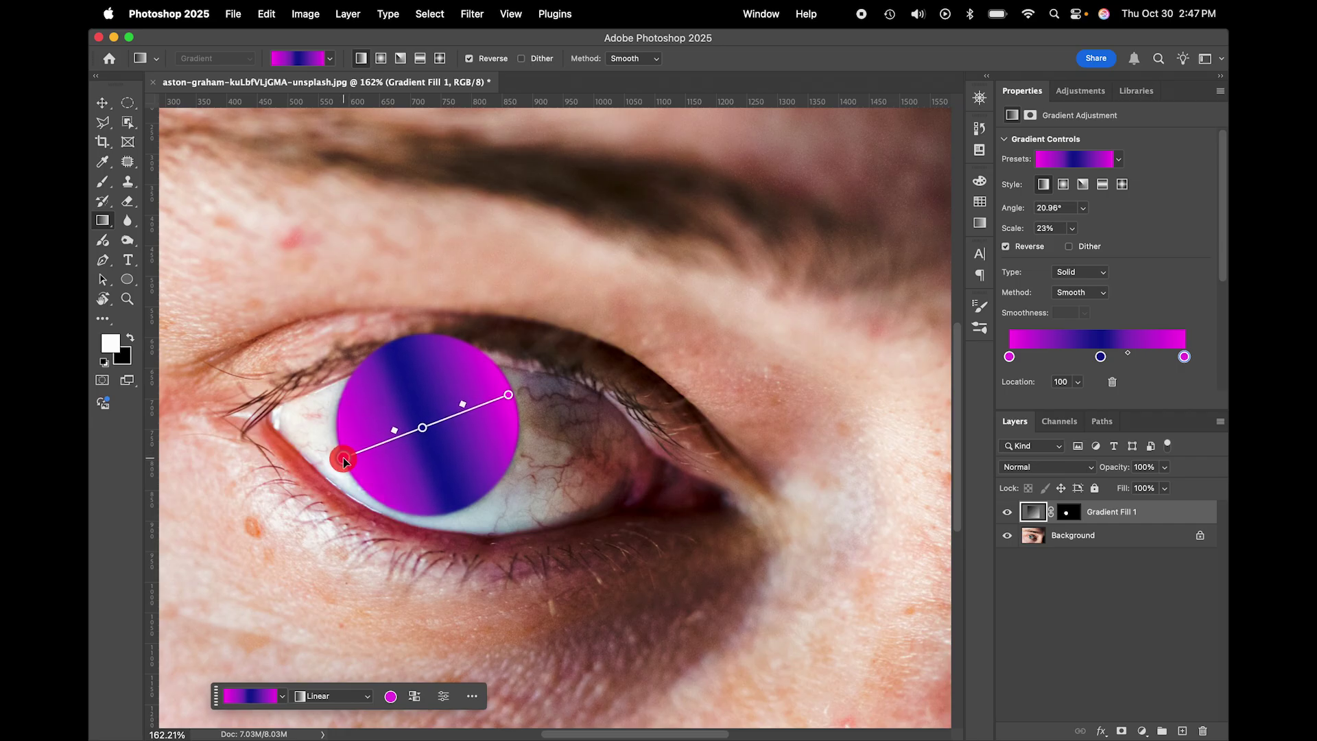
click(423, 428)
drag(426, 432, 430, 430)
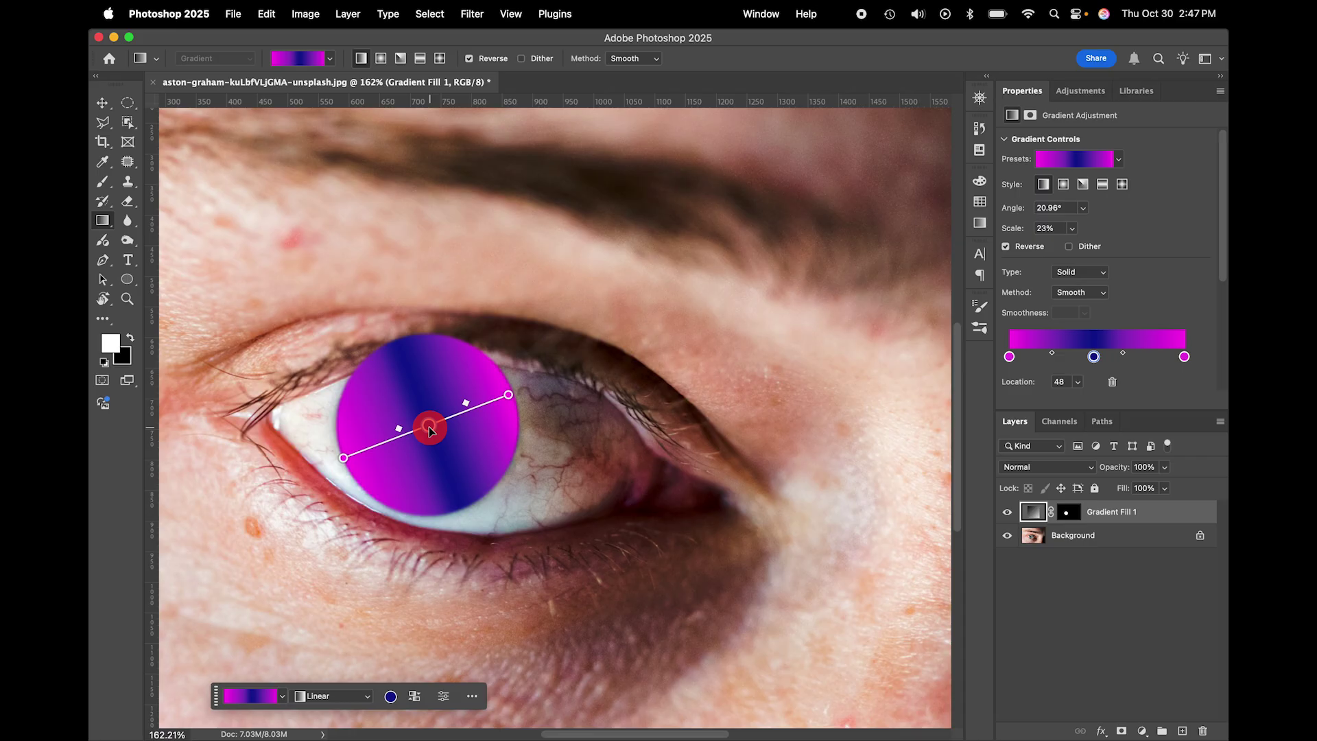
click(128, 104)
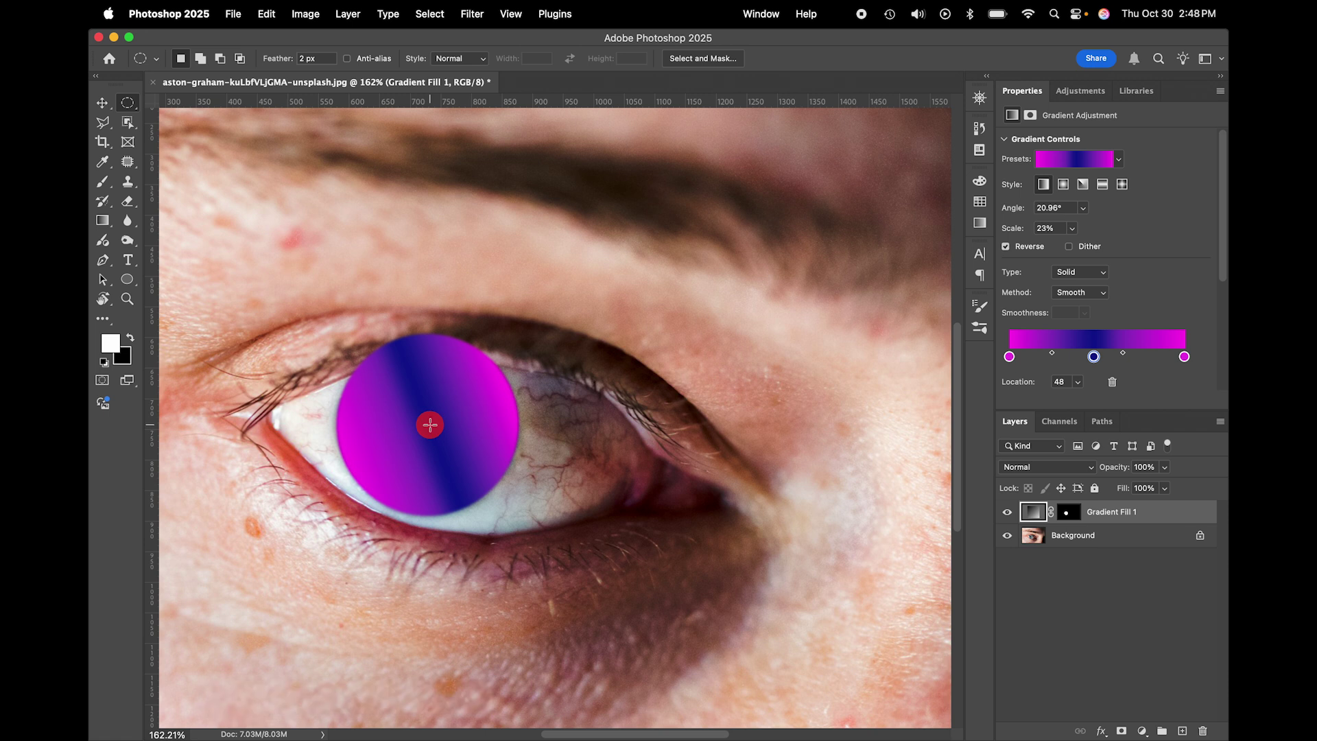
Step: Circle-select the magenta-blue gradient, choose Filter > Distort > Twirl, and accept rasterizing
drag(430, 431, 533, 328)
click(472, 13)
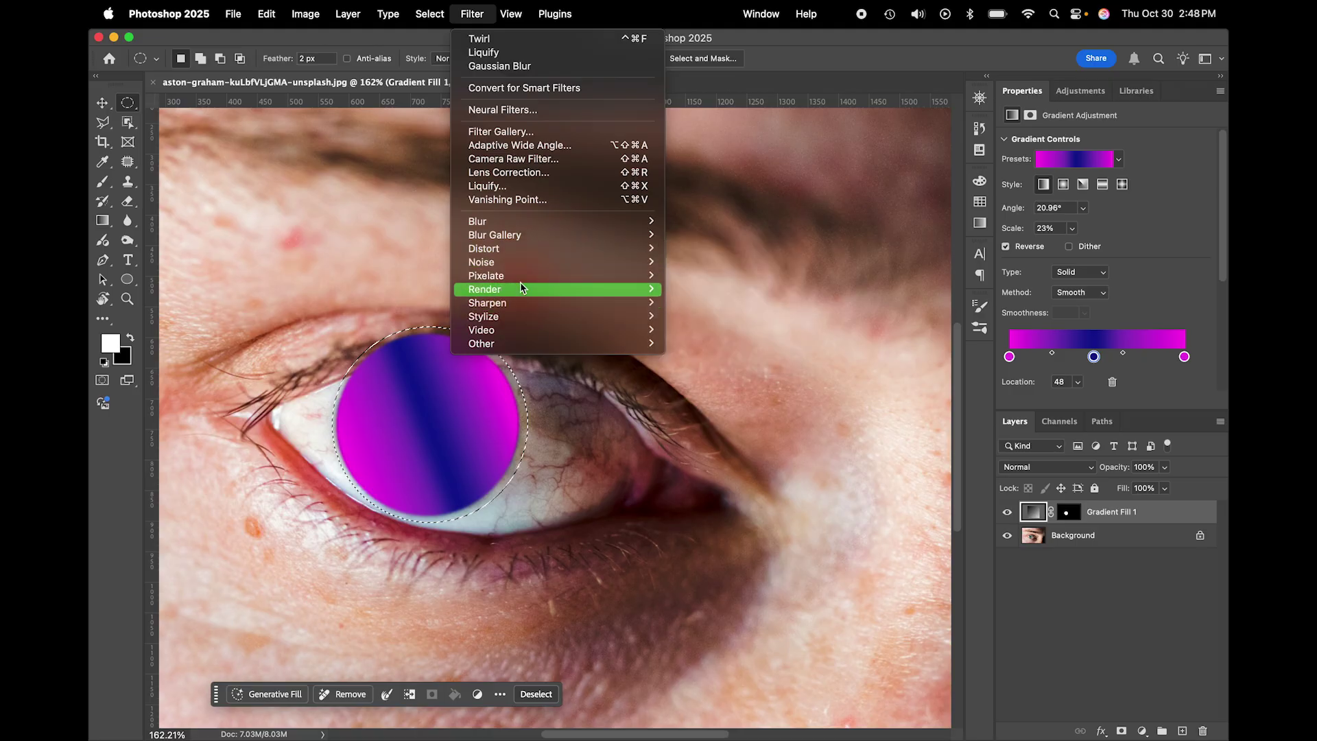
mouse_move(484, 248)
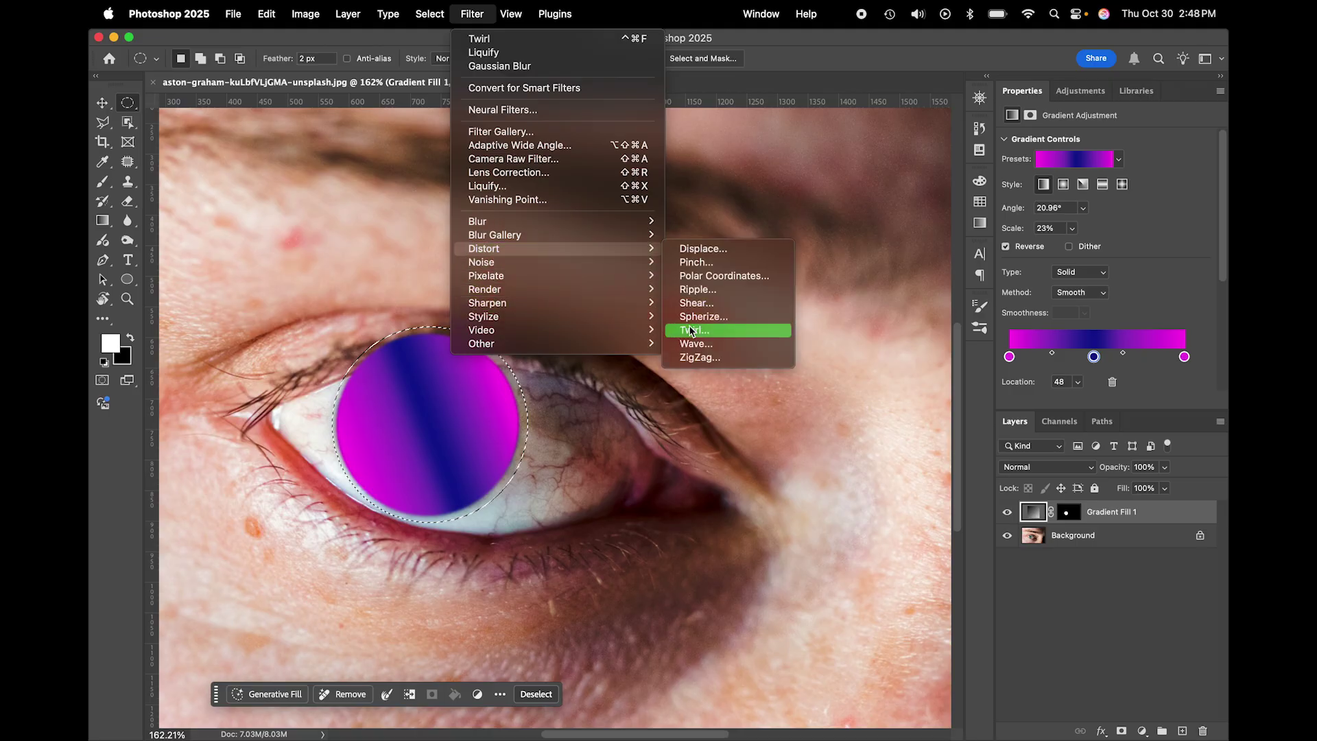
click(696, 329)
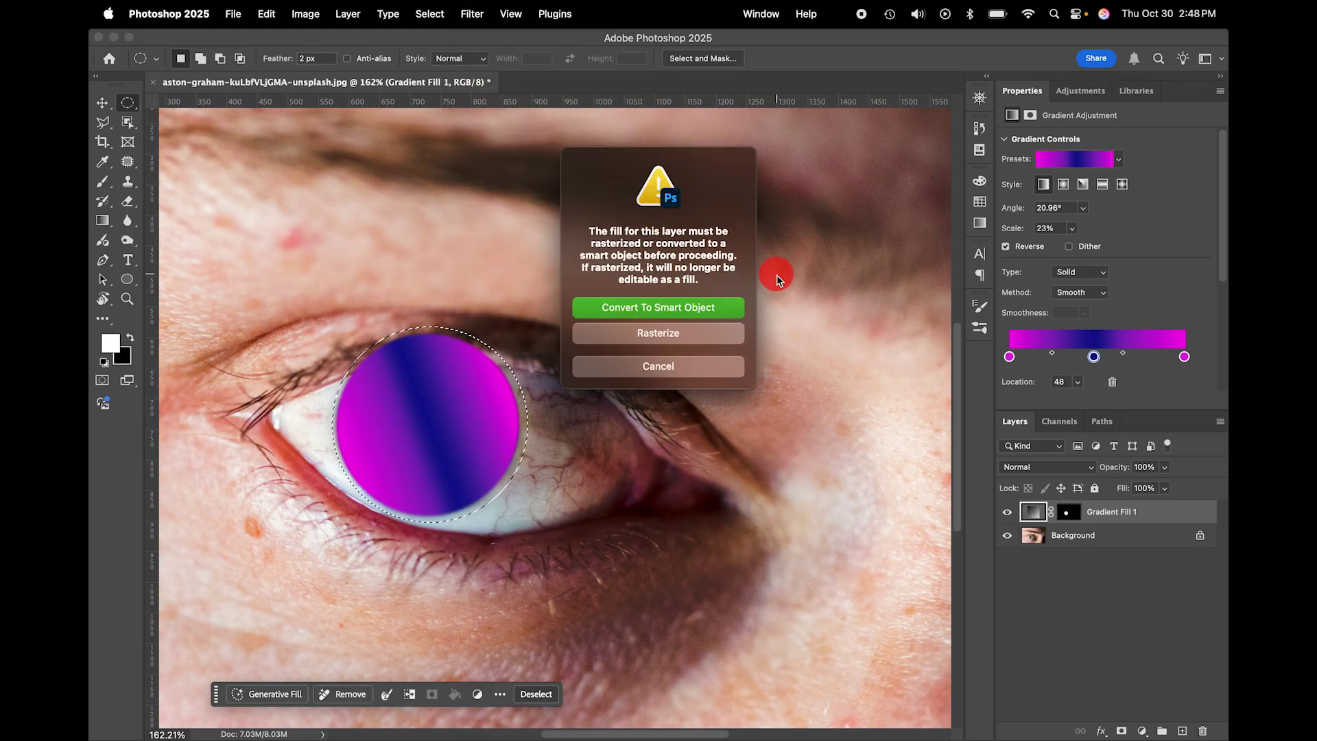
click(715, 340)
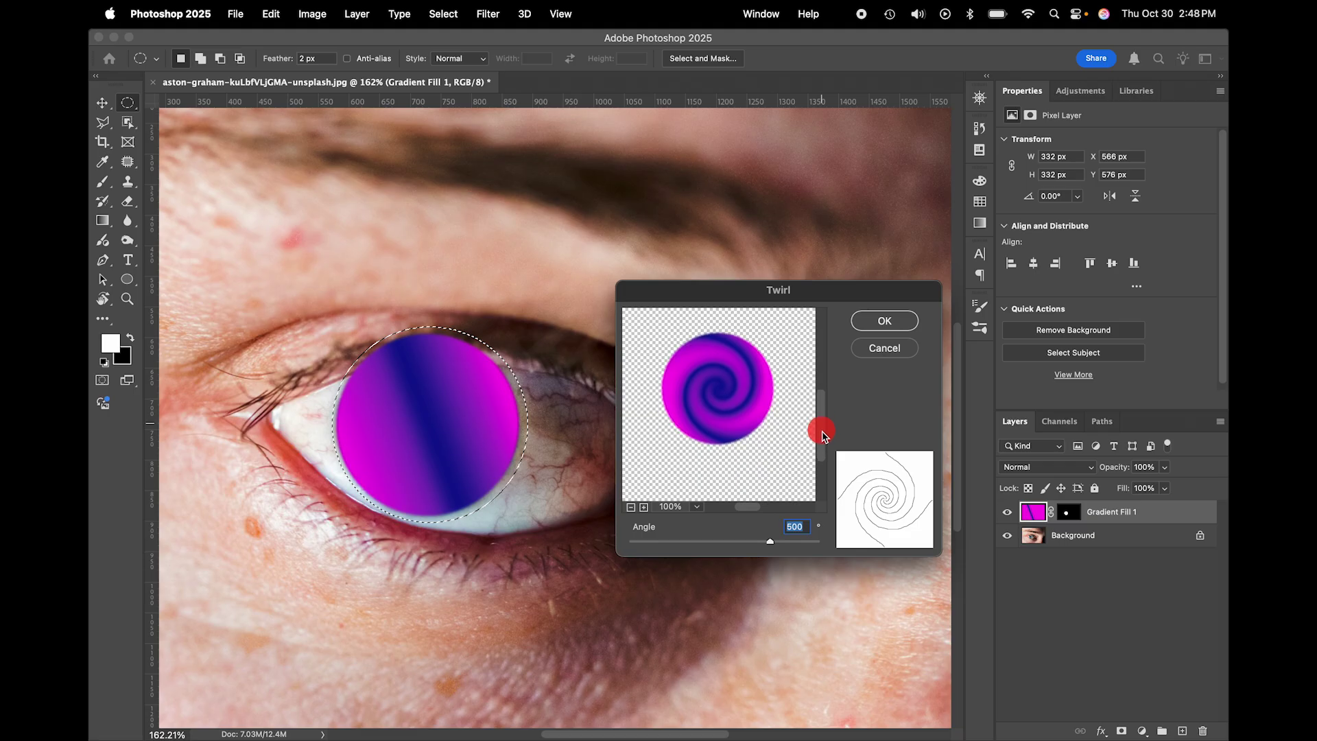
drag(821, 419, 821, 427)
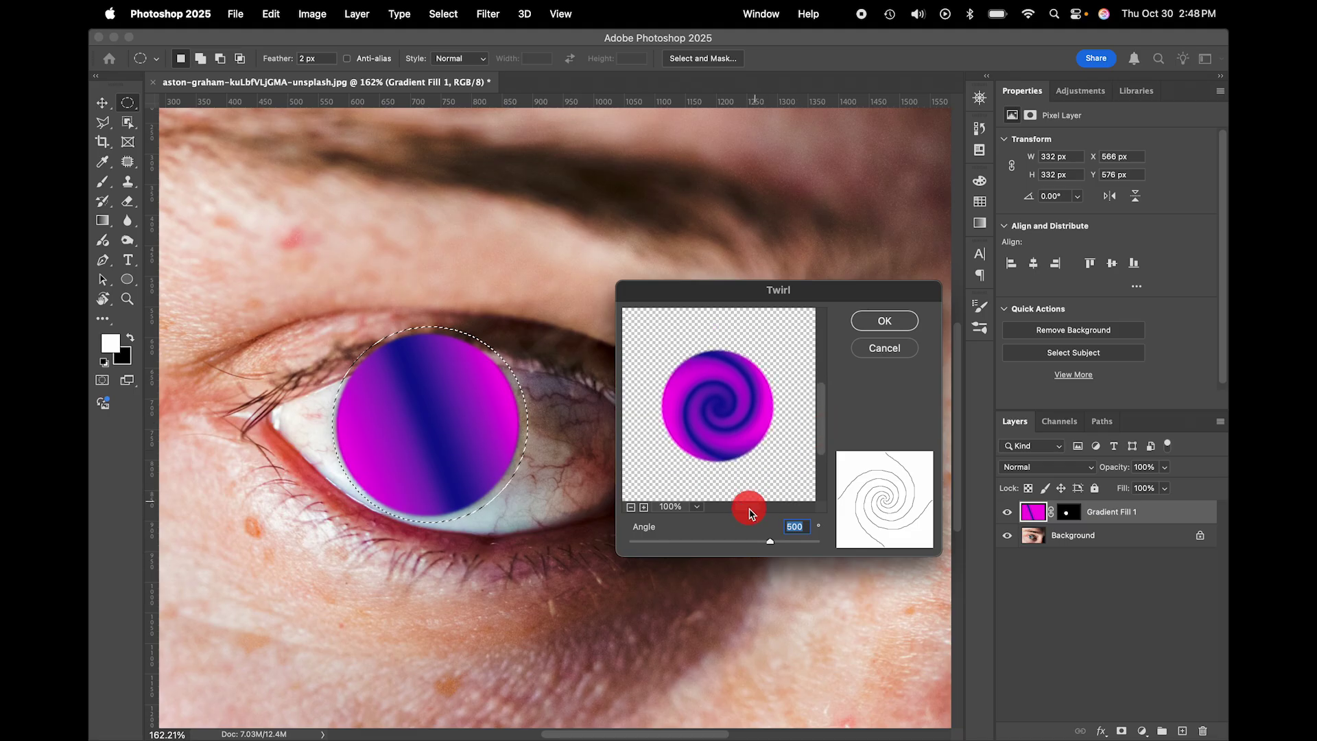
Step: Preview a gentler Twirl angle, then restore the angle to 500°
click(696, 507)
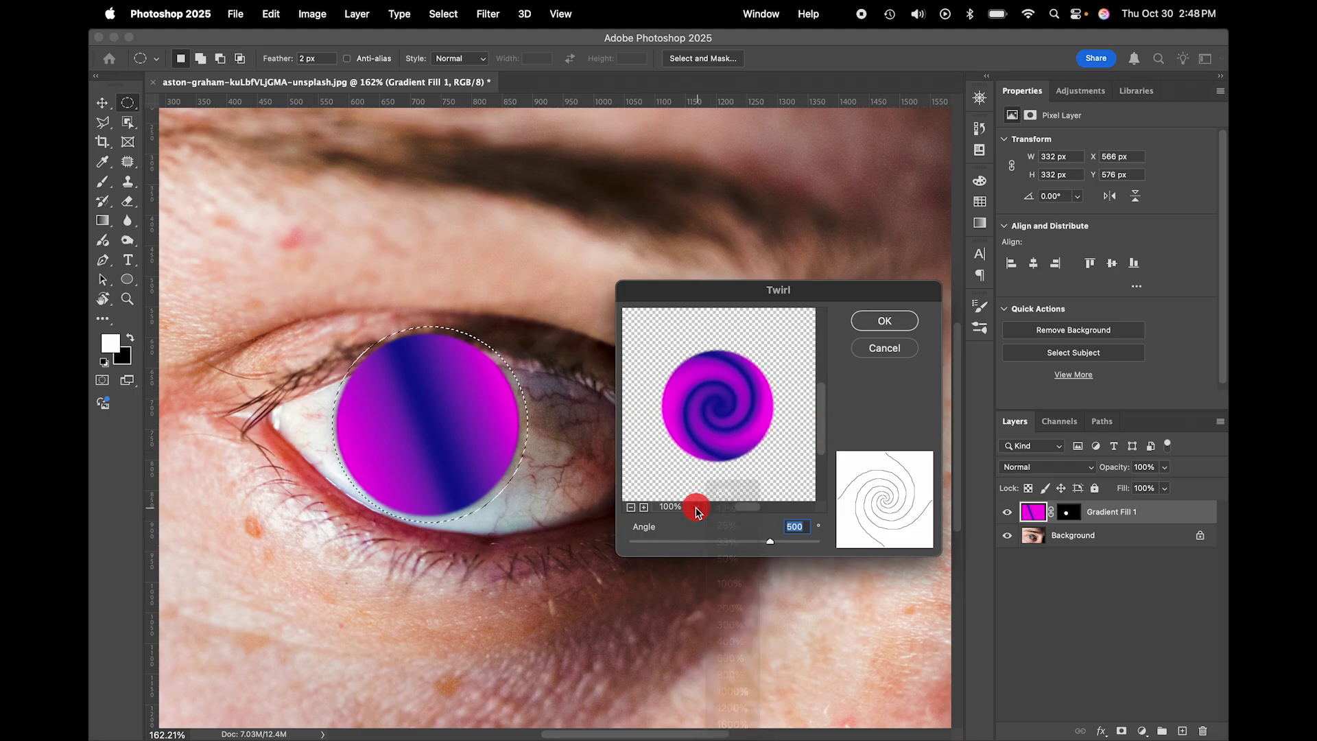
drag(771, 542, 735, 546)
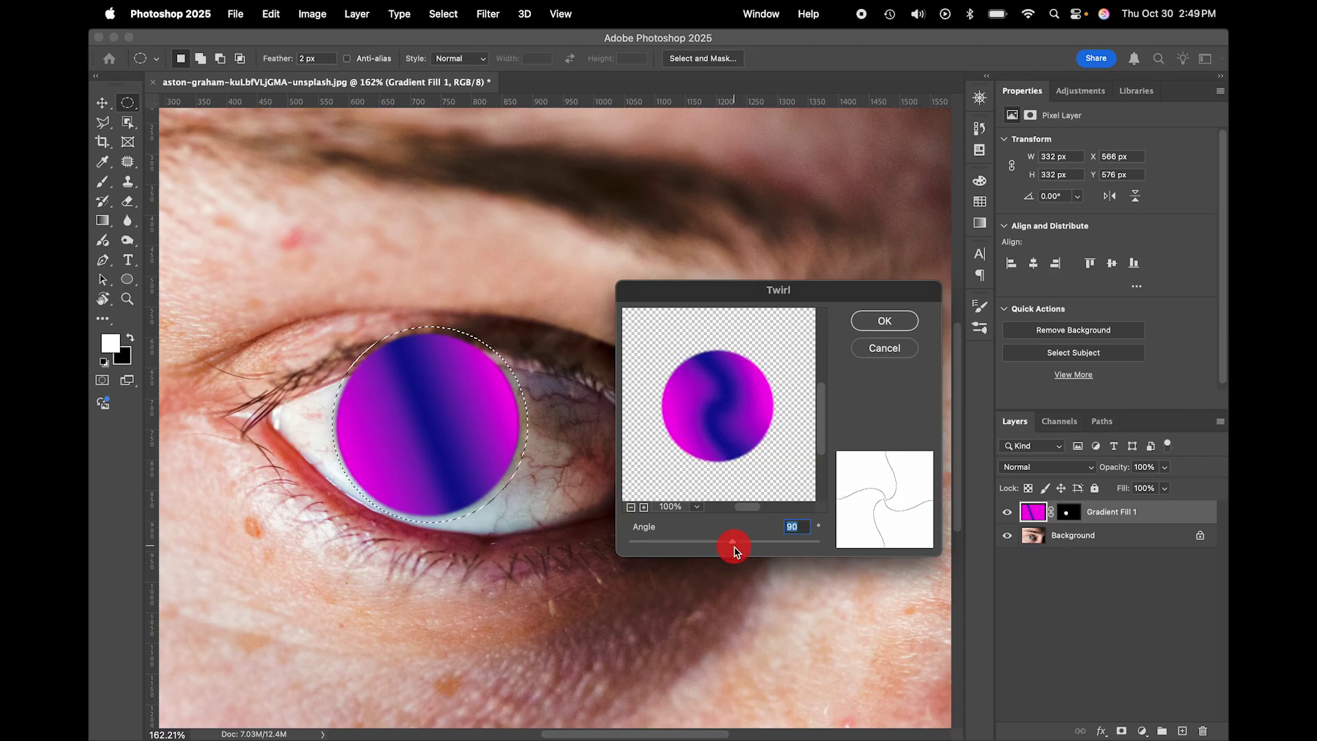
key(ctrl+z)
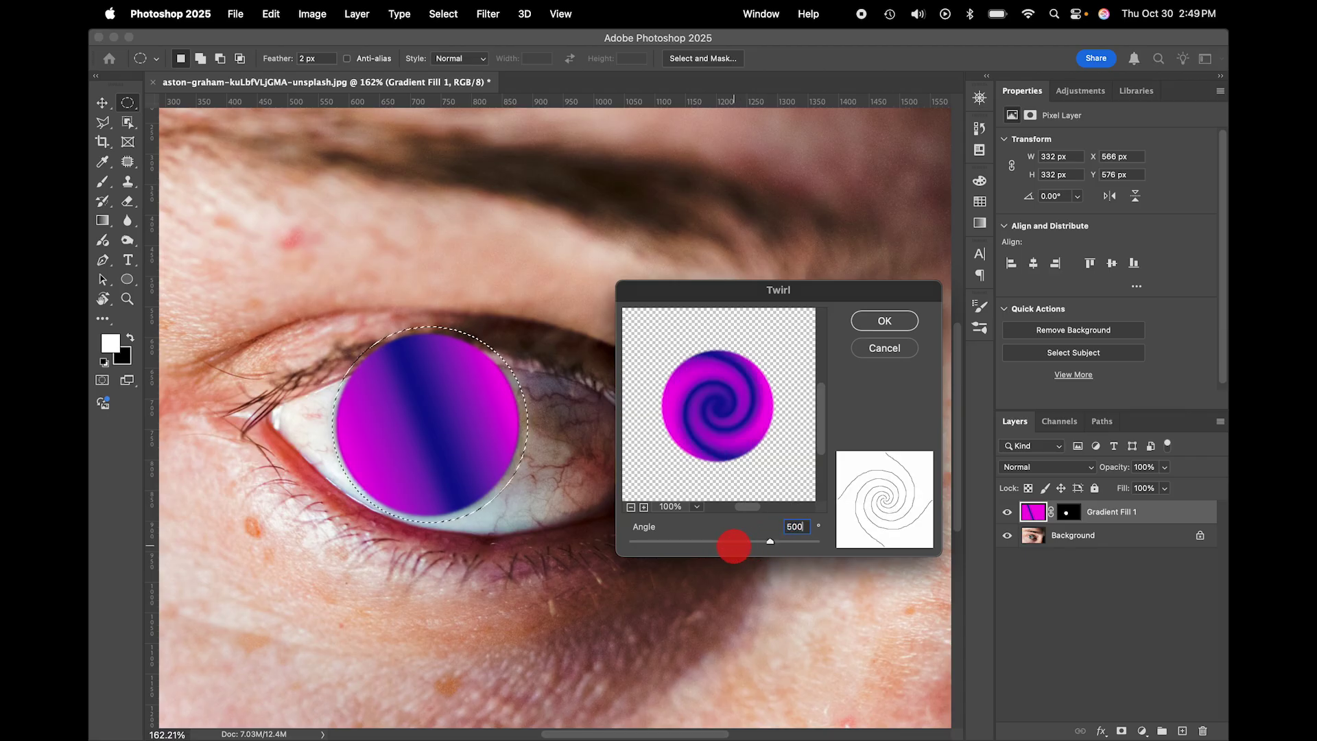
Step: Apply the twirl, deselect the iris, and set the gradient layer to Color blend mode
click(884, 320)
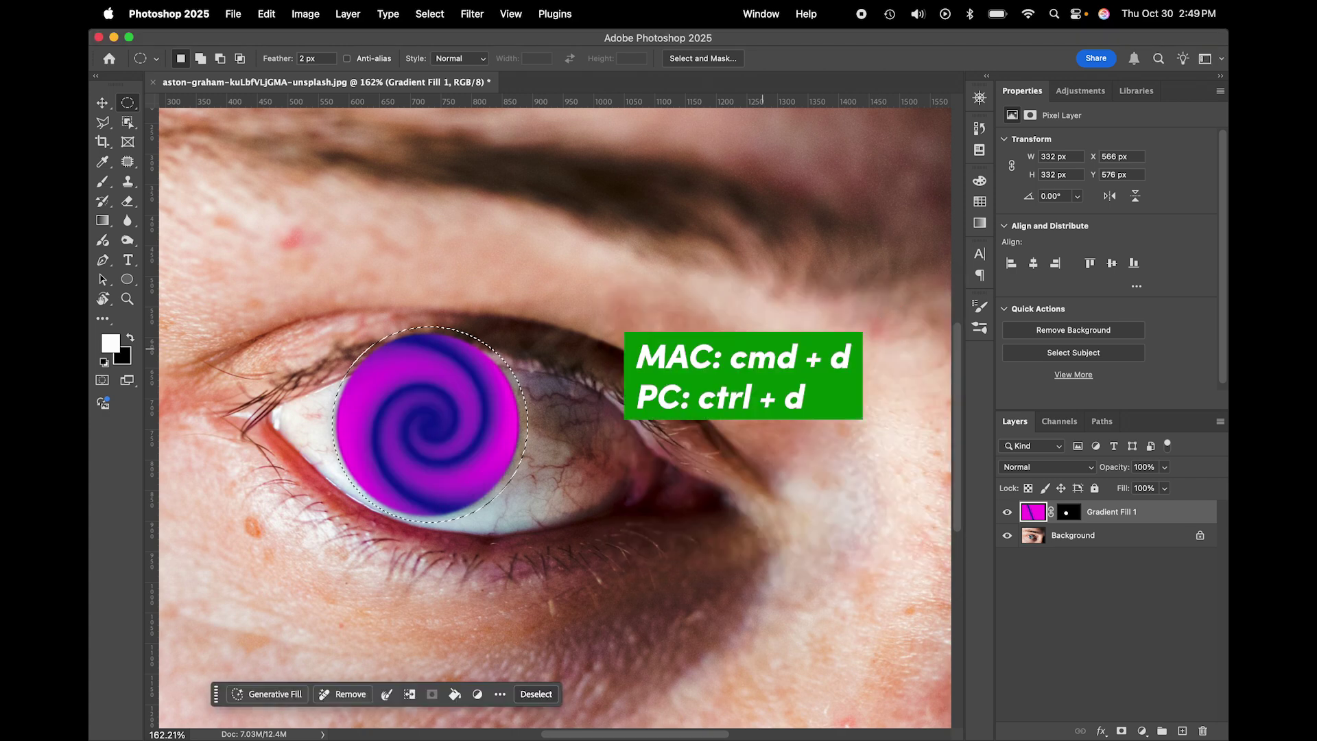
key(super+d)
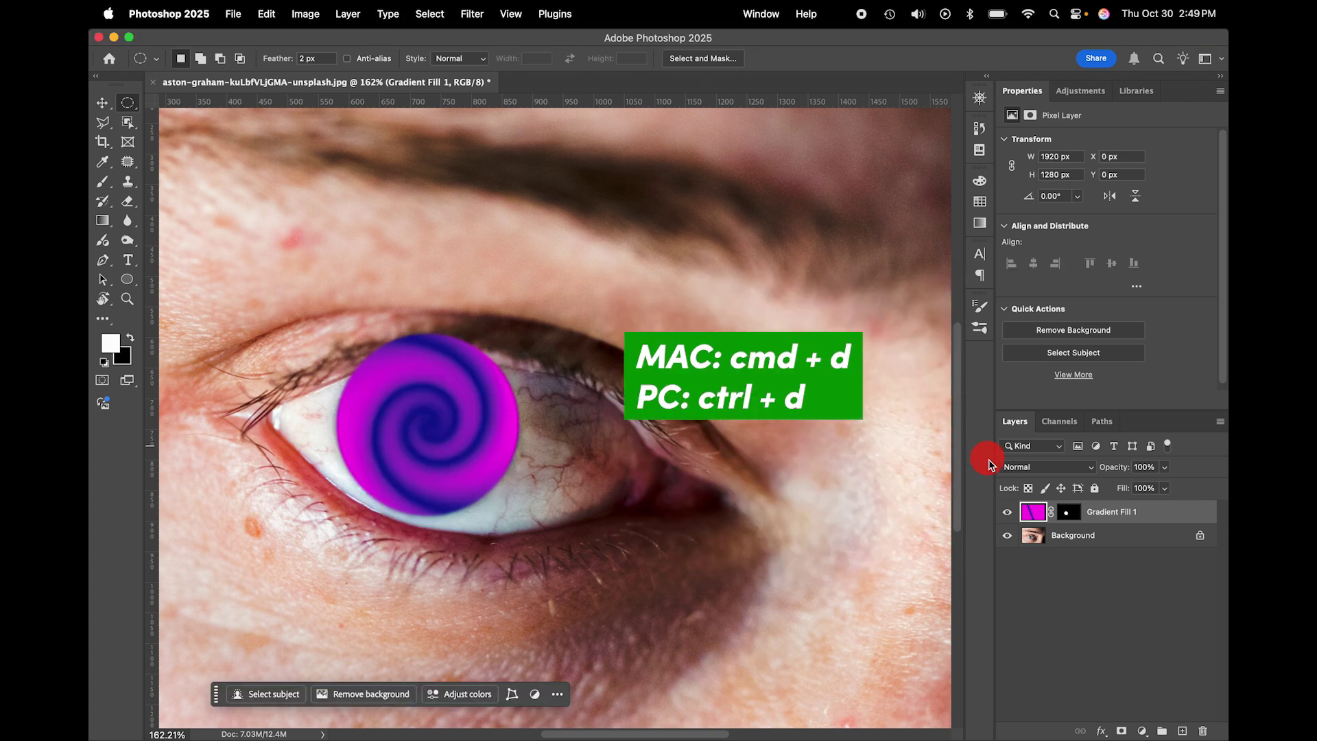
click(1091, 467)
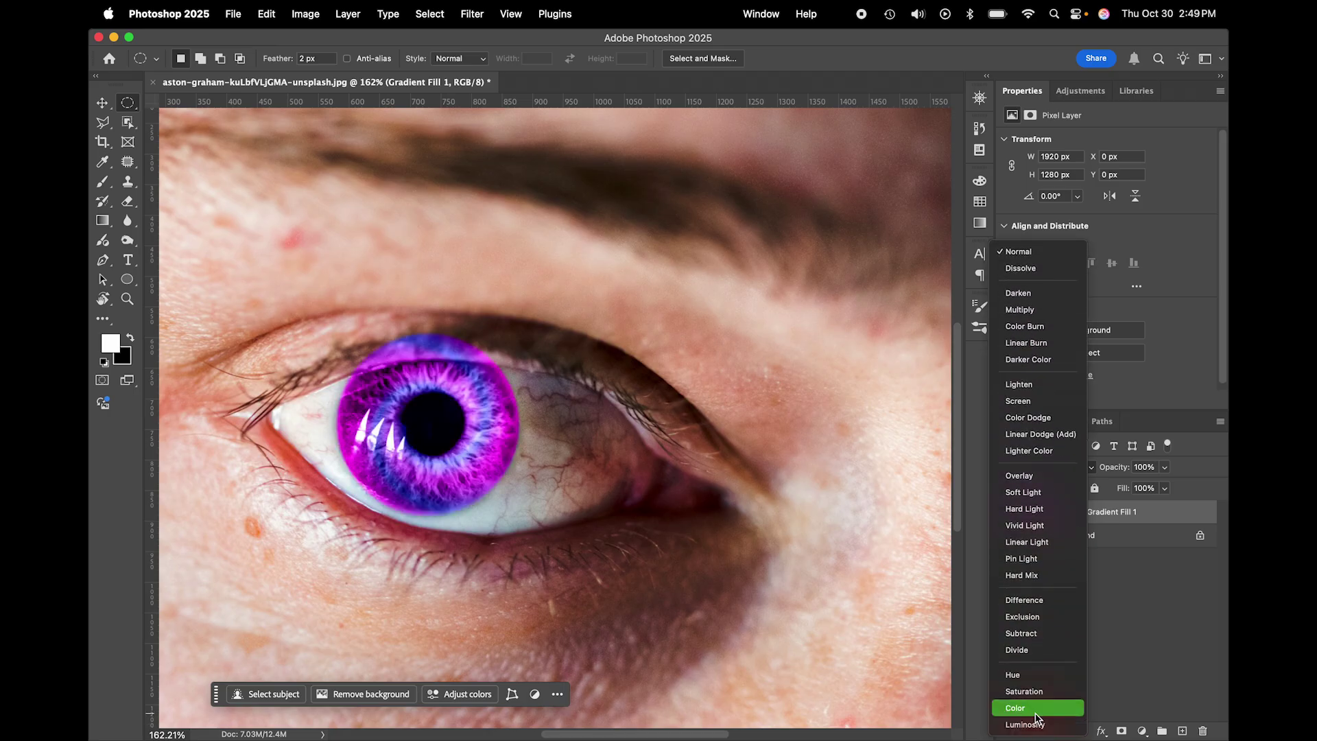
click(1037, 708)
Step: Lower the gradient layer's opacity to 52% and switch to the Brush tool
click(1165, 470)
drag(1162, 487, 1131, 489)
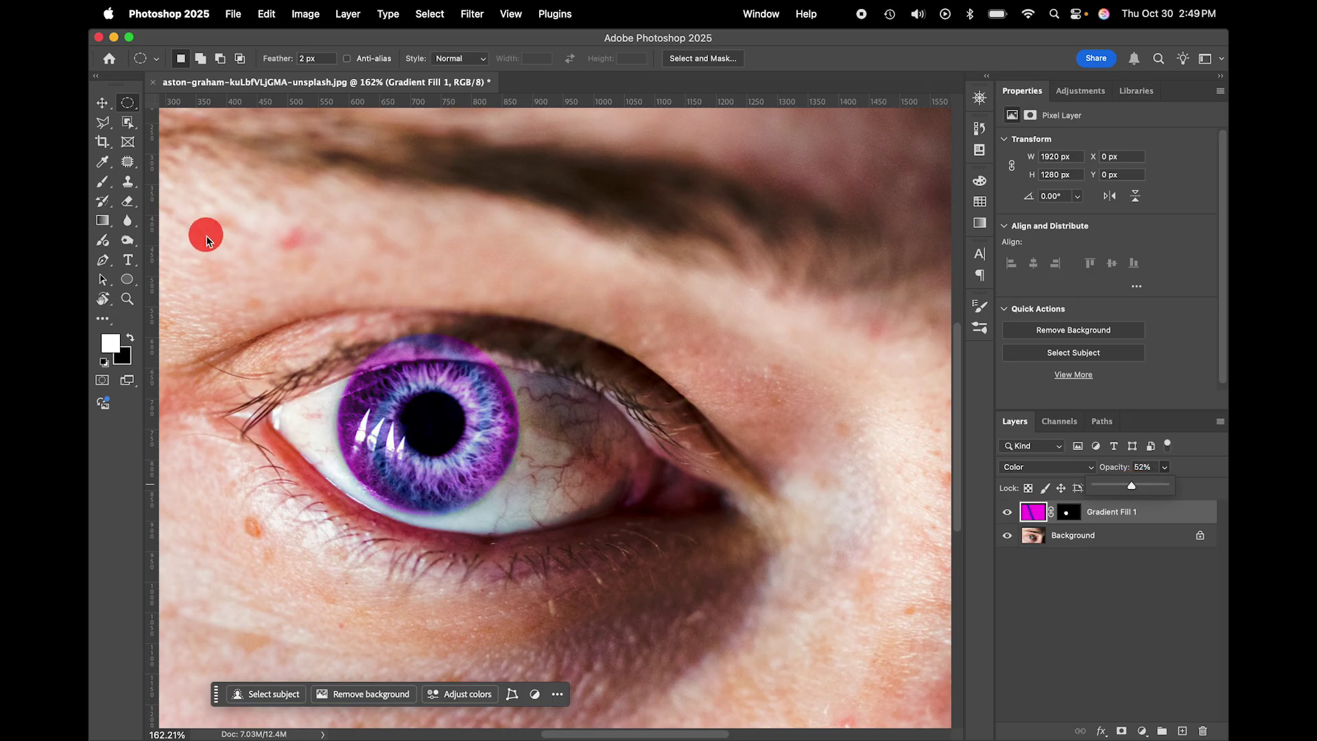
click(103, 181)
click(1066, 511)
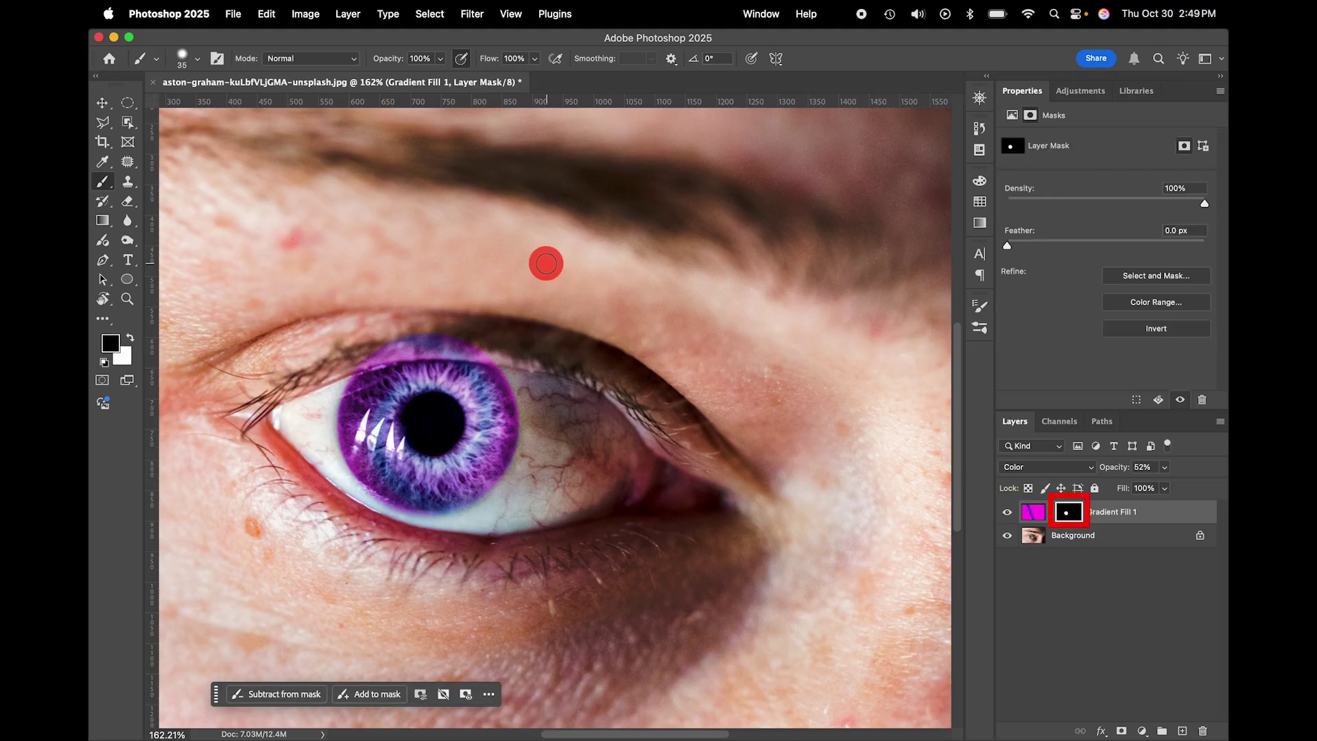
key(bracketright)
key(bracketright)
key(bracketright)
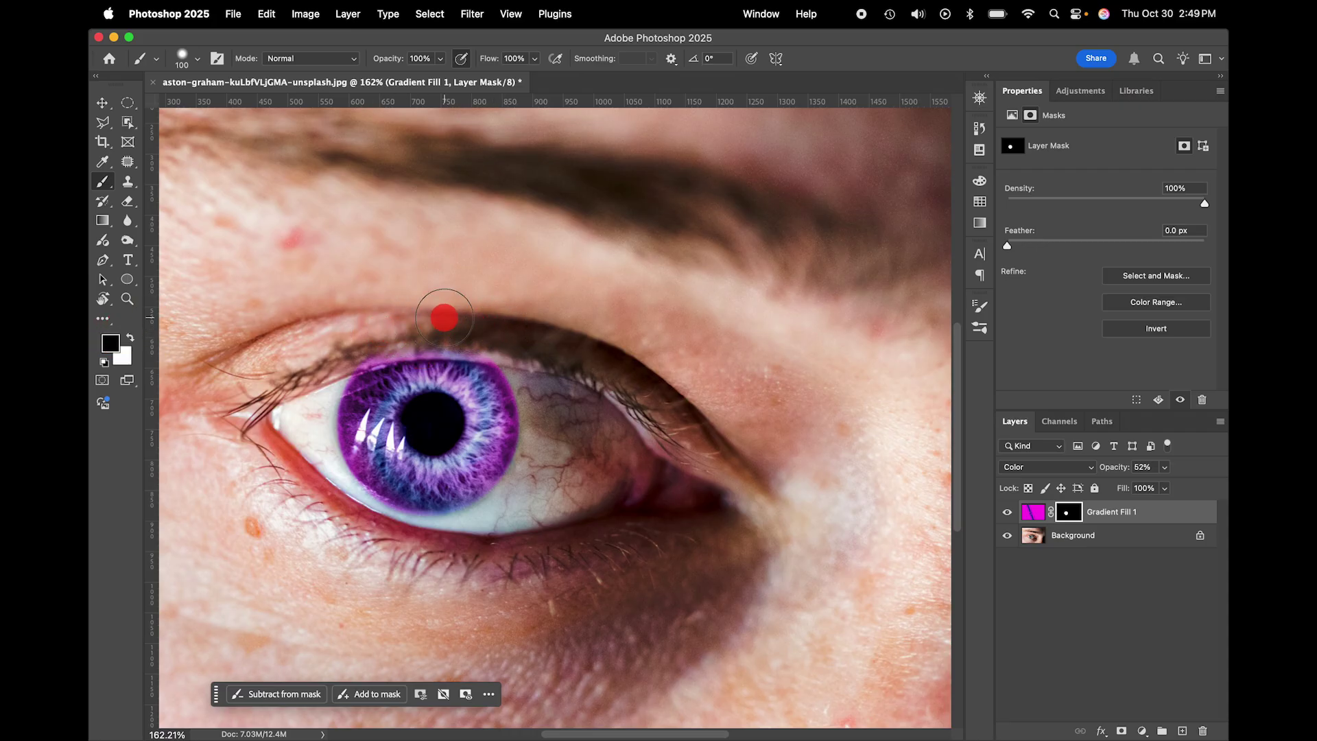
key(super+0)
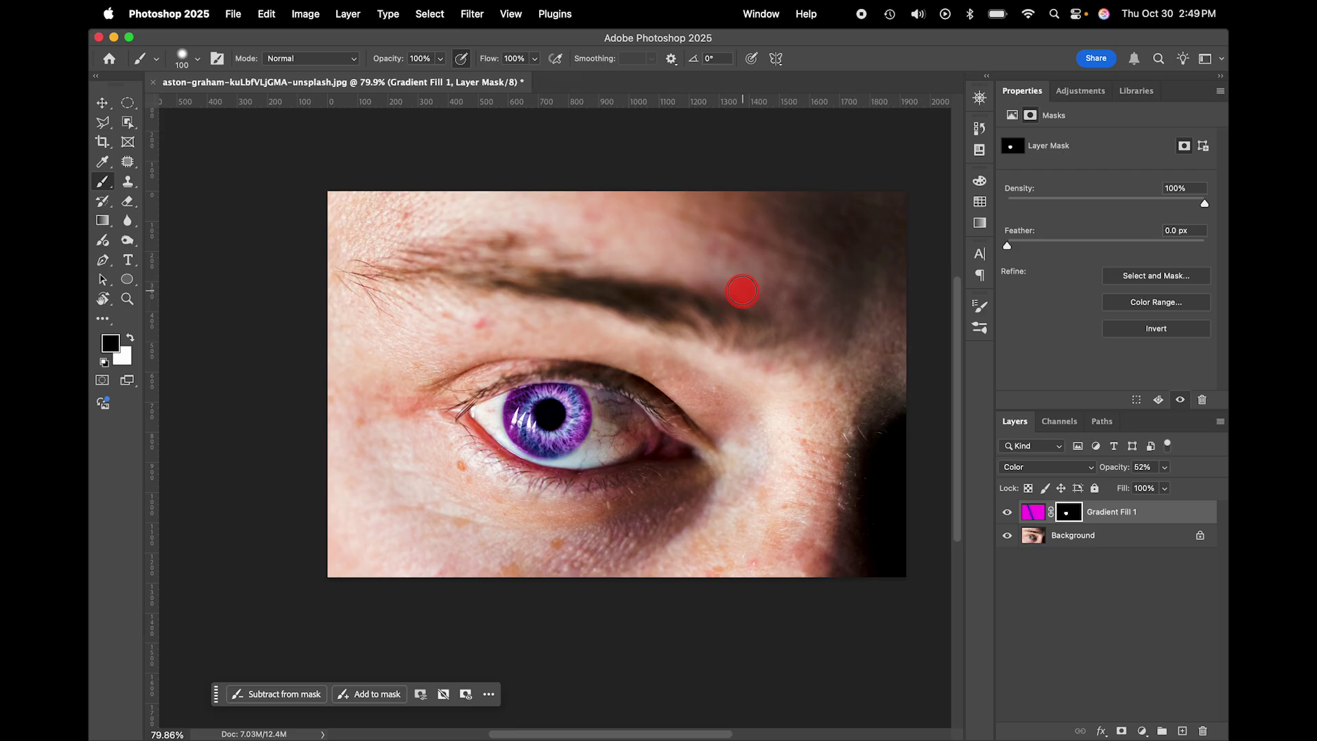